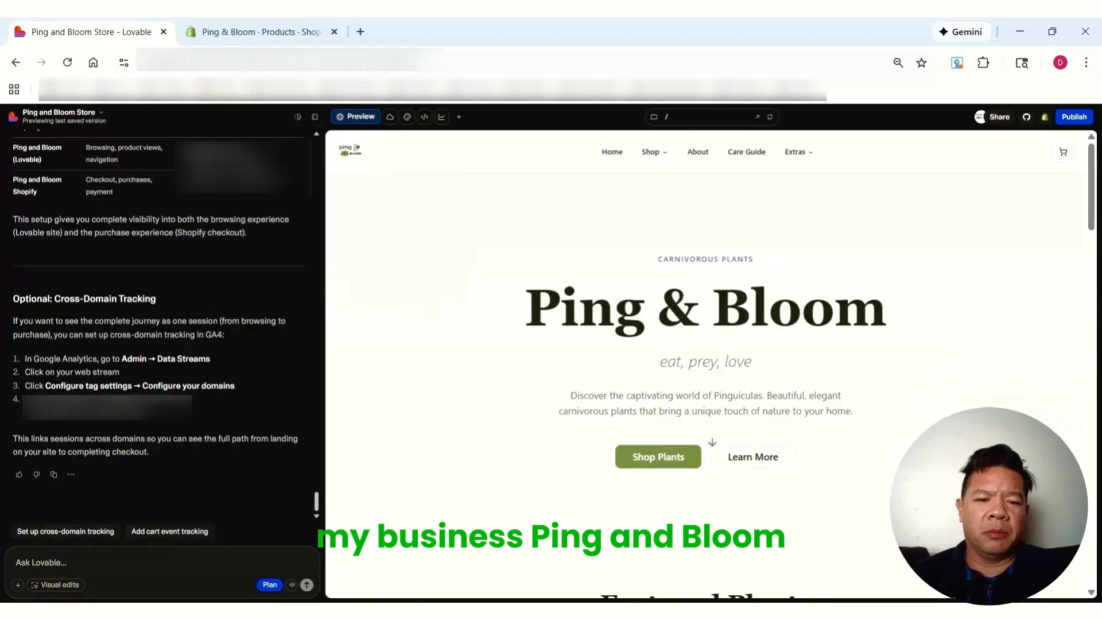
Step: Look through the store preview's home page, from the featured plants to the About and Care Guide cards and the footer
scroll(535, 360, "down", 7)
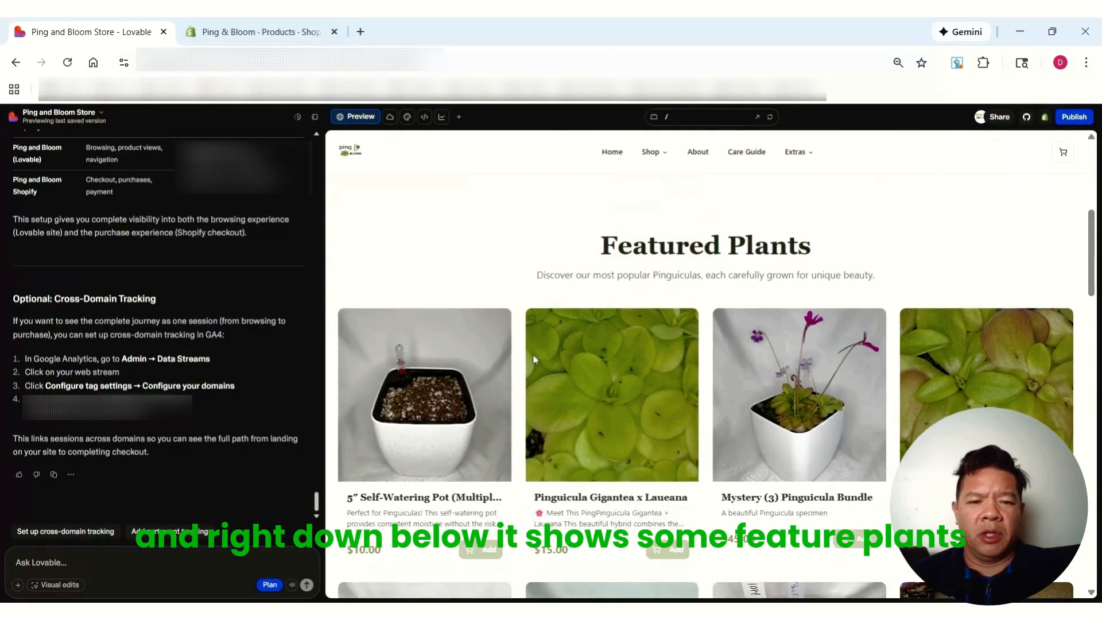
scroll(535, 361, "up", 1)
scroll(536, 364, "down", 5)
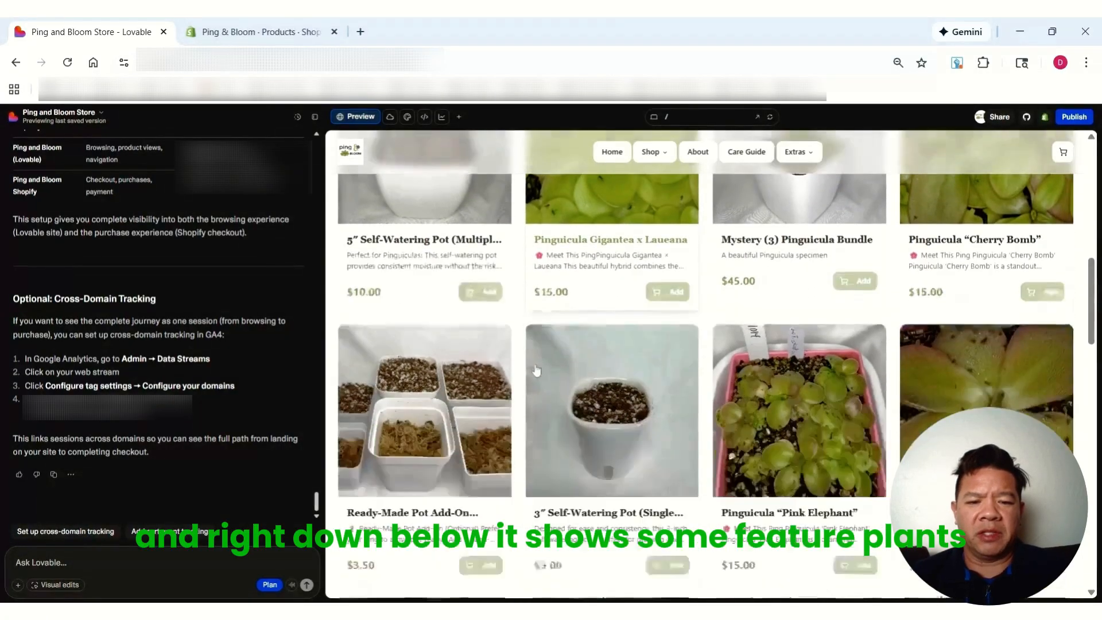
scroll(568, 389, "down", 4)
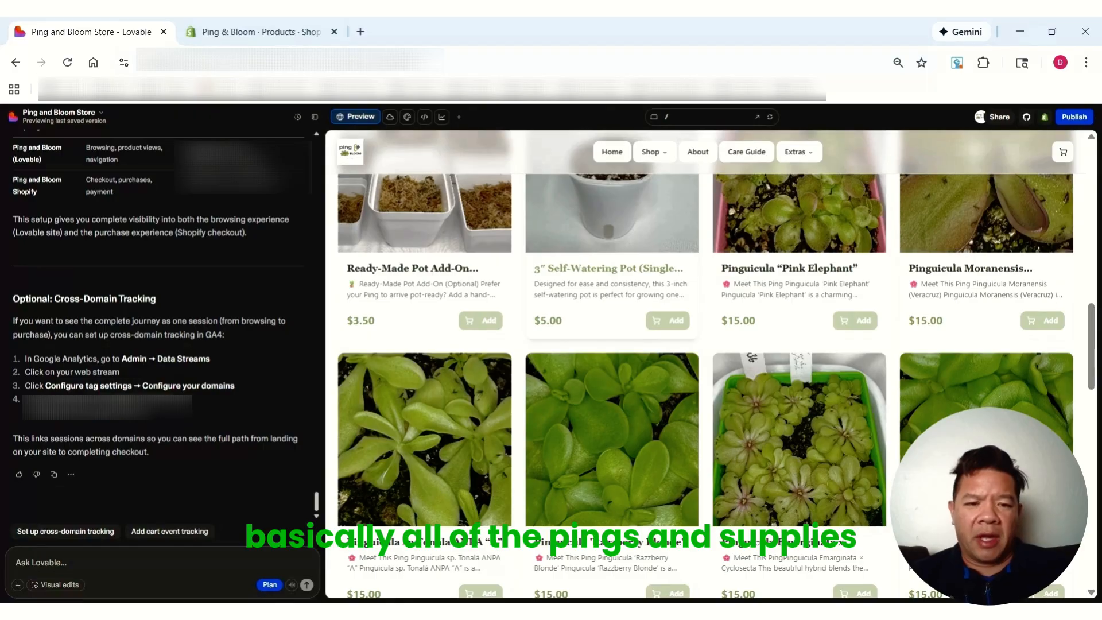
scroll(711, 364, "down", 10)
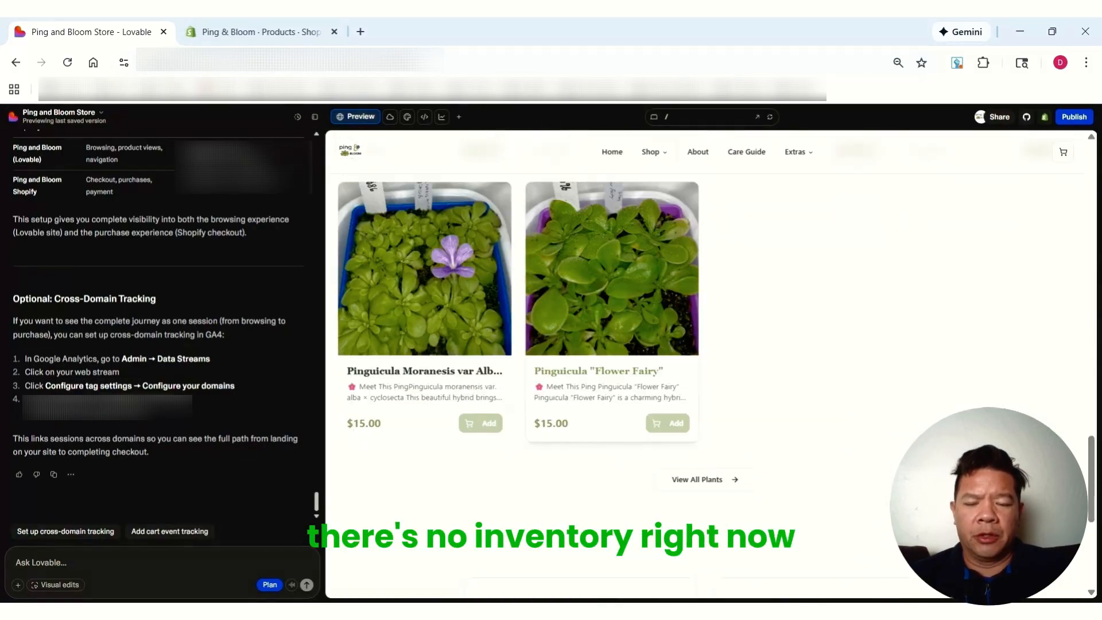
scroll(566, 388, "down", 3)
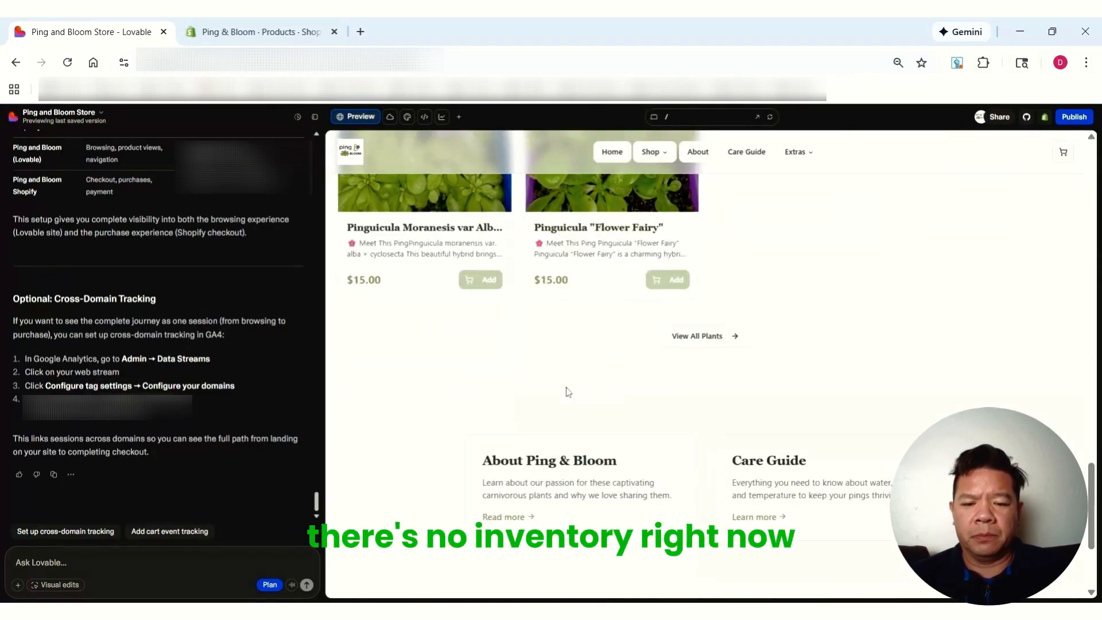
scroll(568, 392, "down", 3)
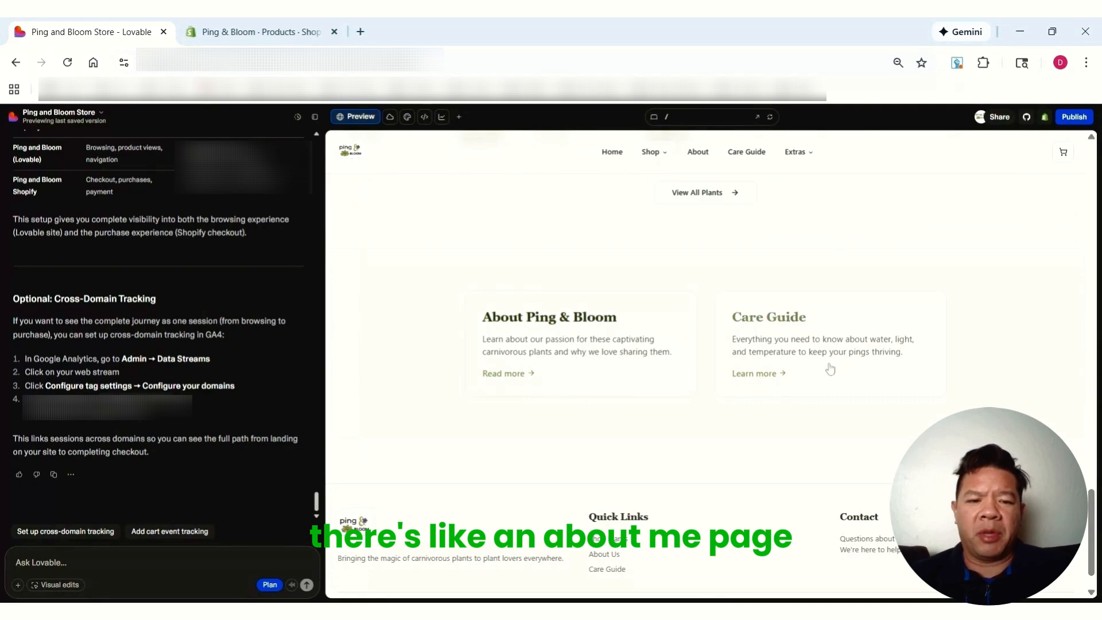
scroll(713, 401, "down", 1)
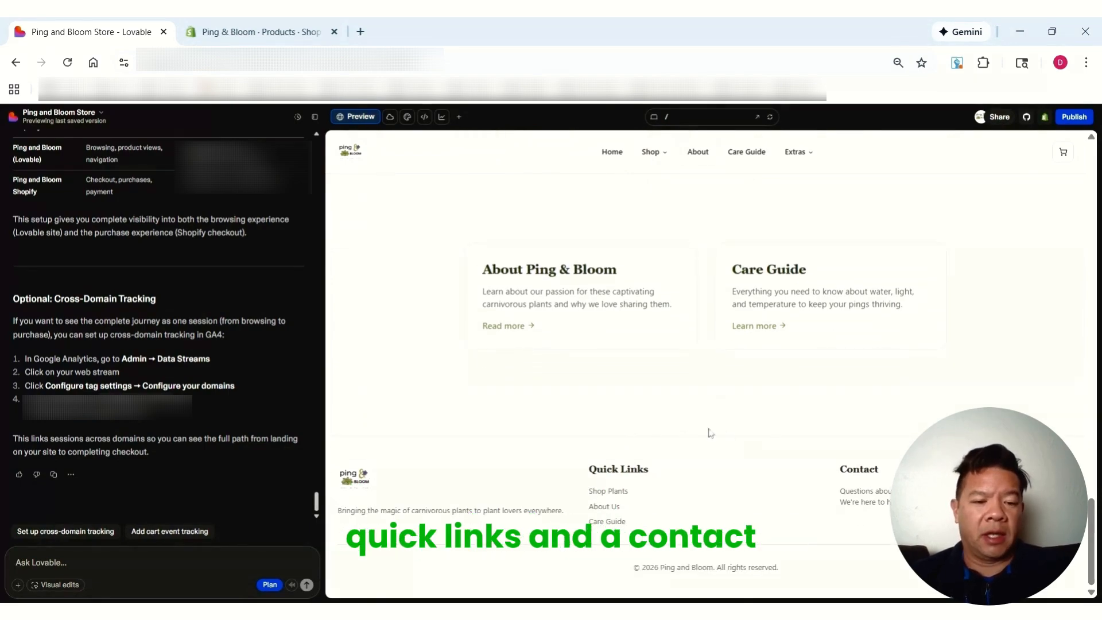
scroll(626, 433, "up", 15)
Step: View the store's three shop sections in turn: Pinguiculas, Bundles & Kits, and Supplies
mouse_move(649, 156)
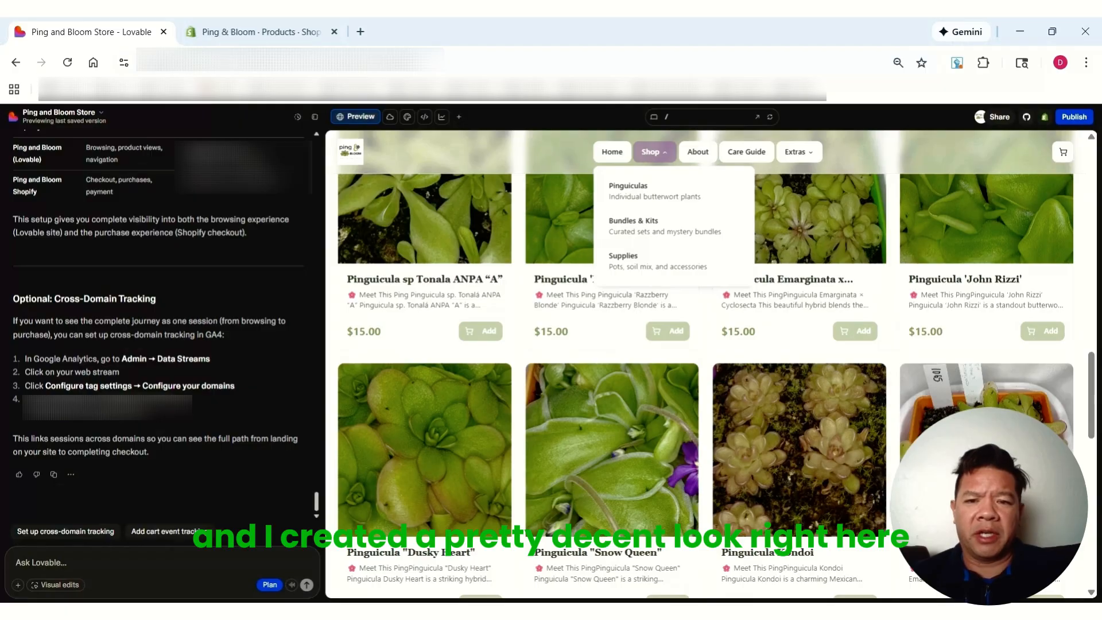
left_click(628, 190)
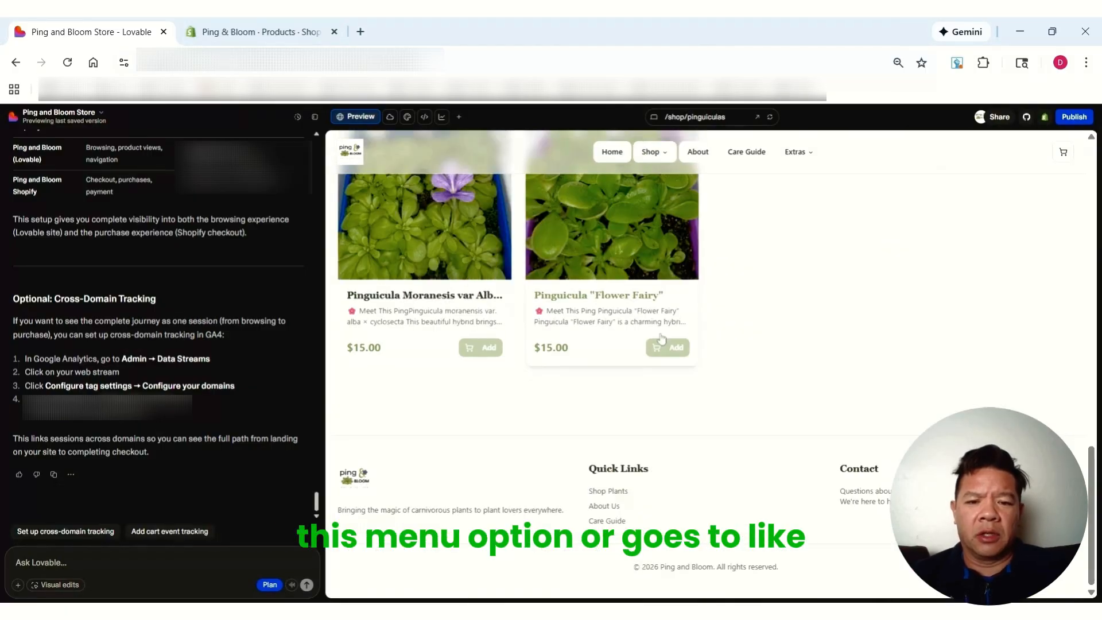
scroll(835, 378, "up", 10)
left_click(624, 297)
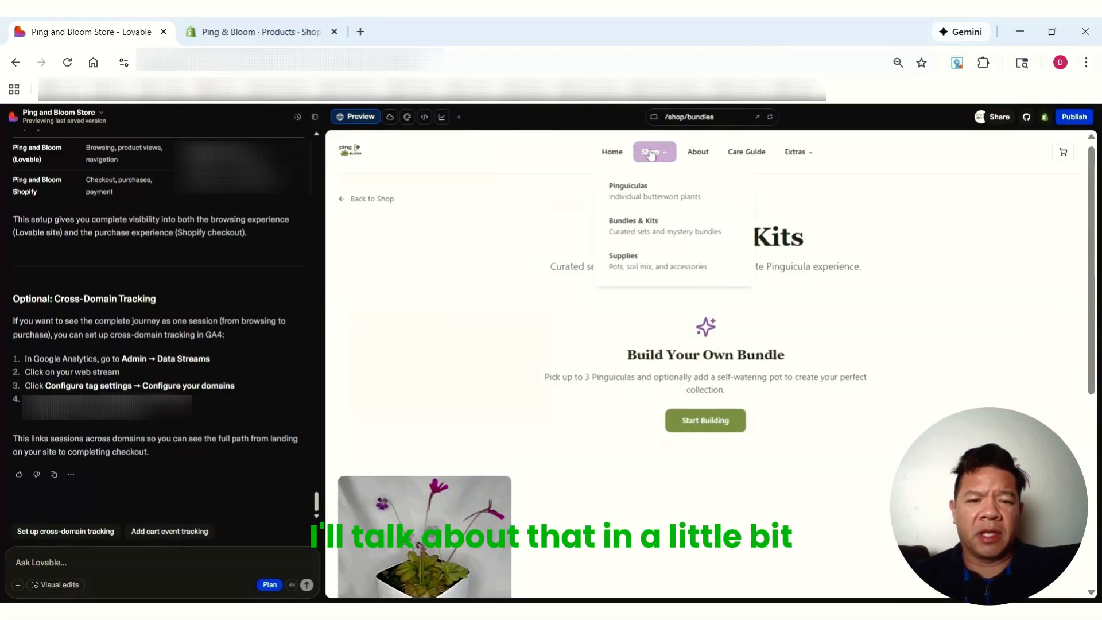
left_click(631, 260)
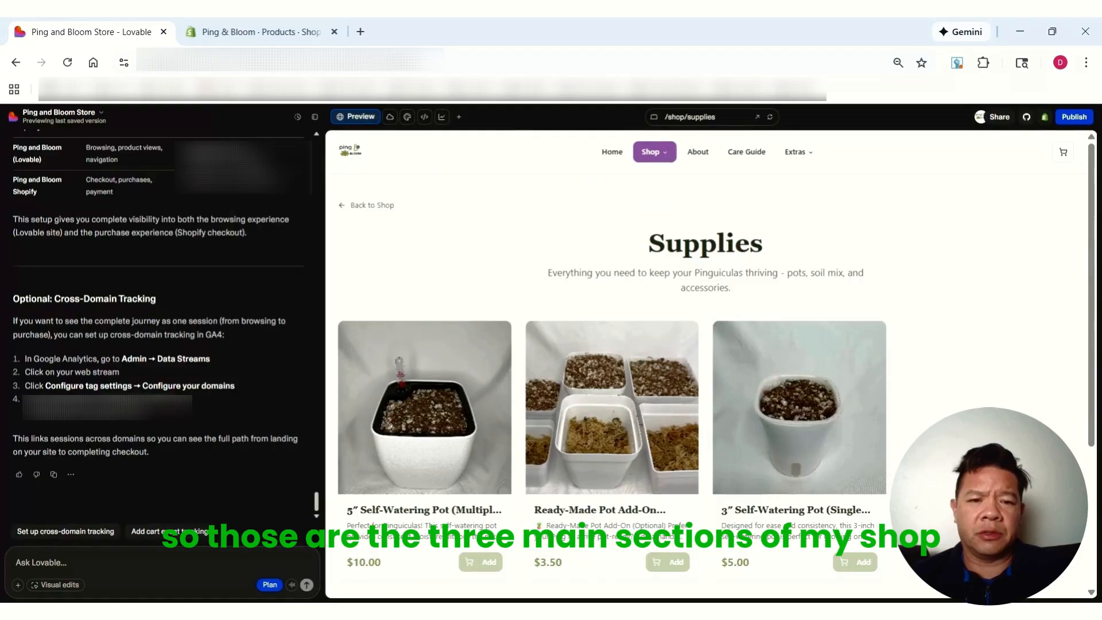
Step: Open the store's About page and read through its story, plant benefits and closing call to action
left_click(698, 152)
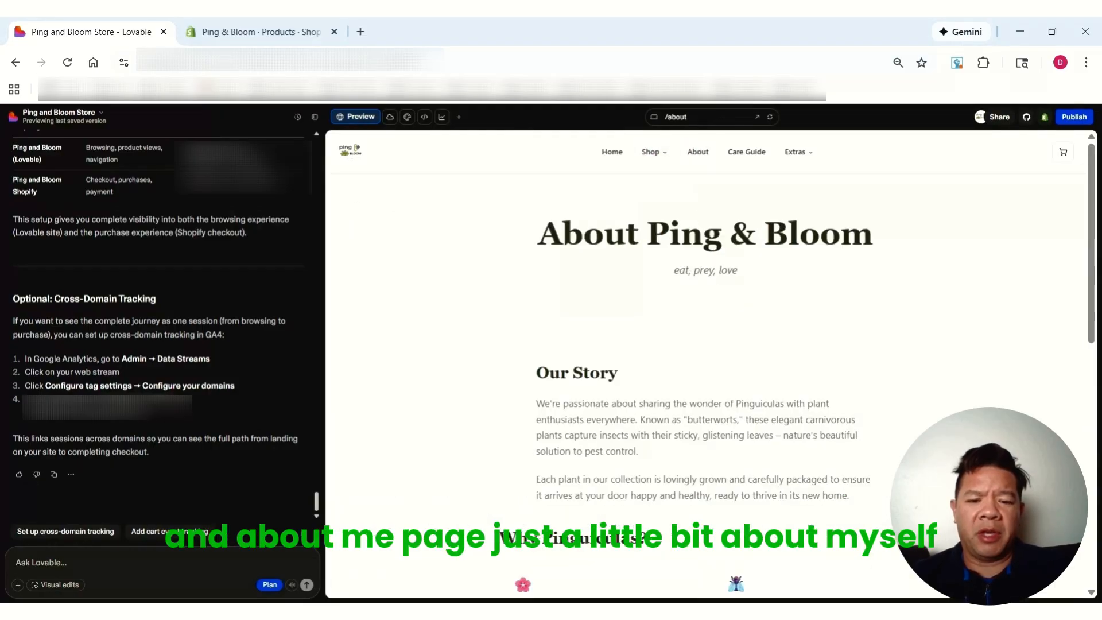
scroll(705, 331, "down", 4)
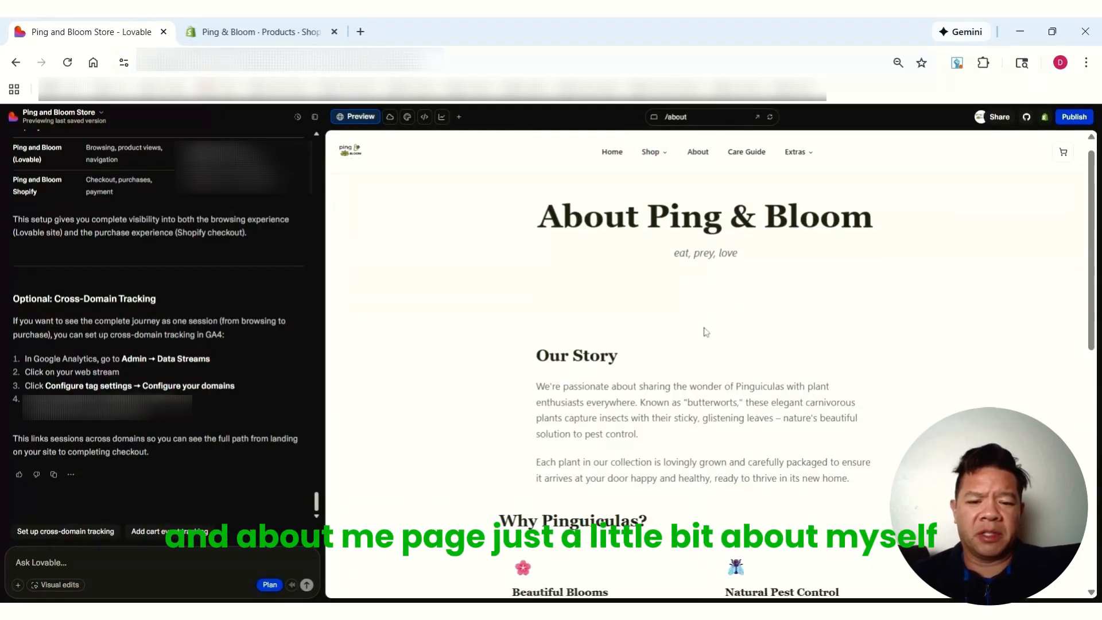
scroll(706, 333, "down", 5)
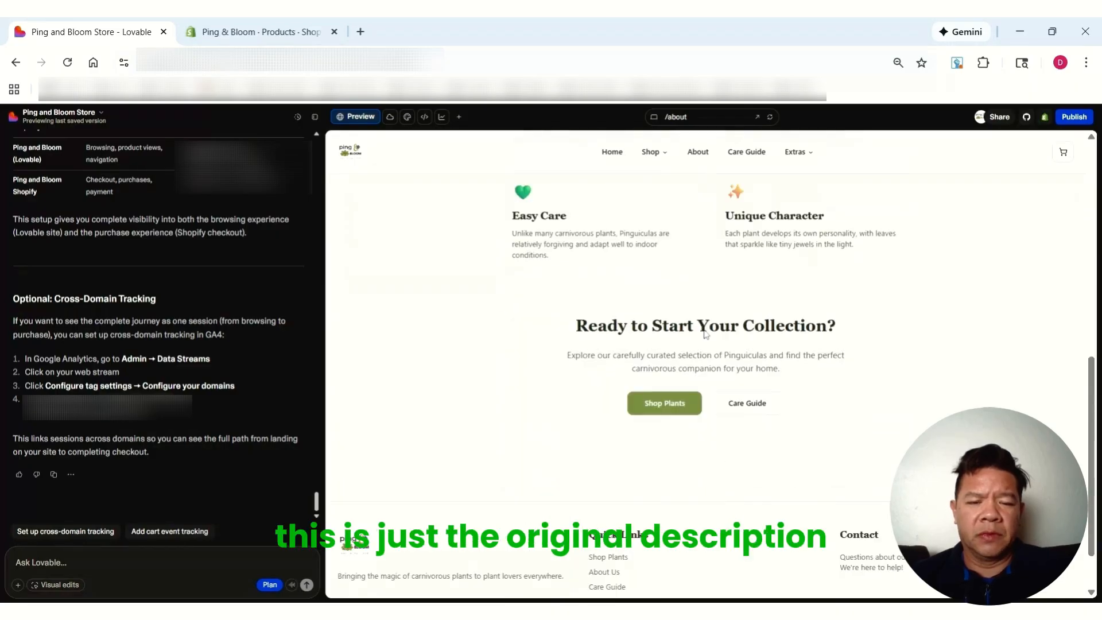
scroll(706, 334, "up", 6)
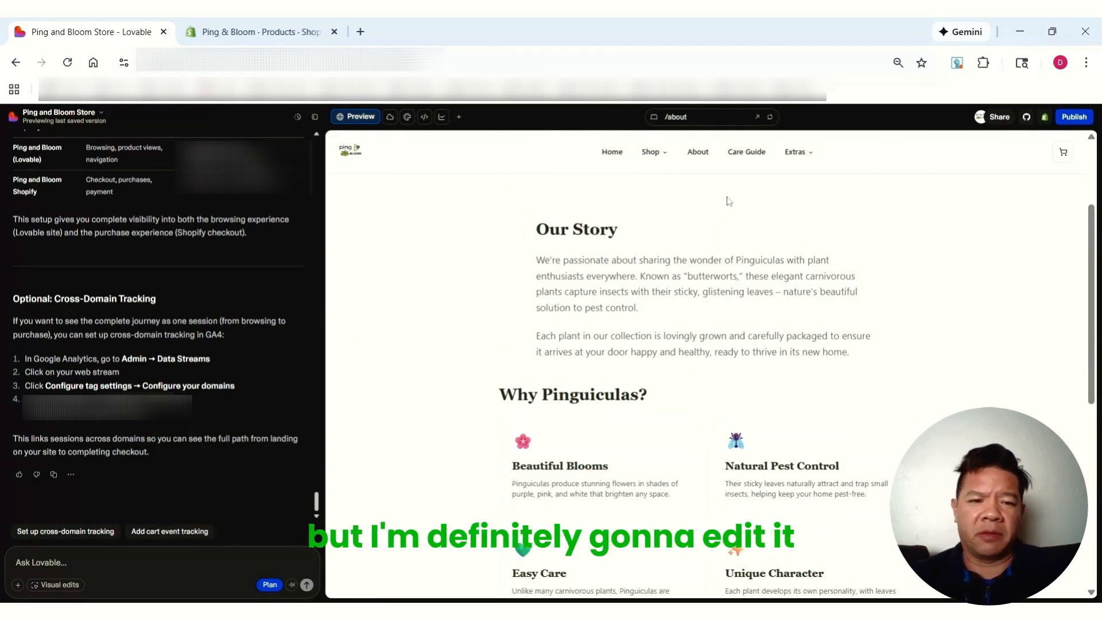
Step: Open the Care Guide page and skim its growing advice, including the water and light sections
left_click(746, 151)
scroll(771, 301, "up", 2)
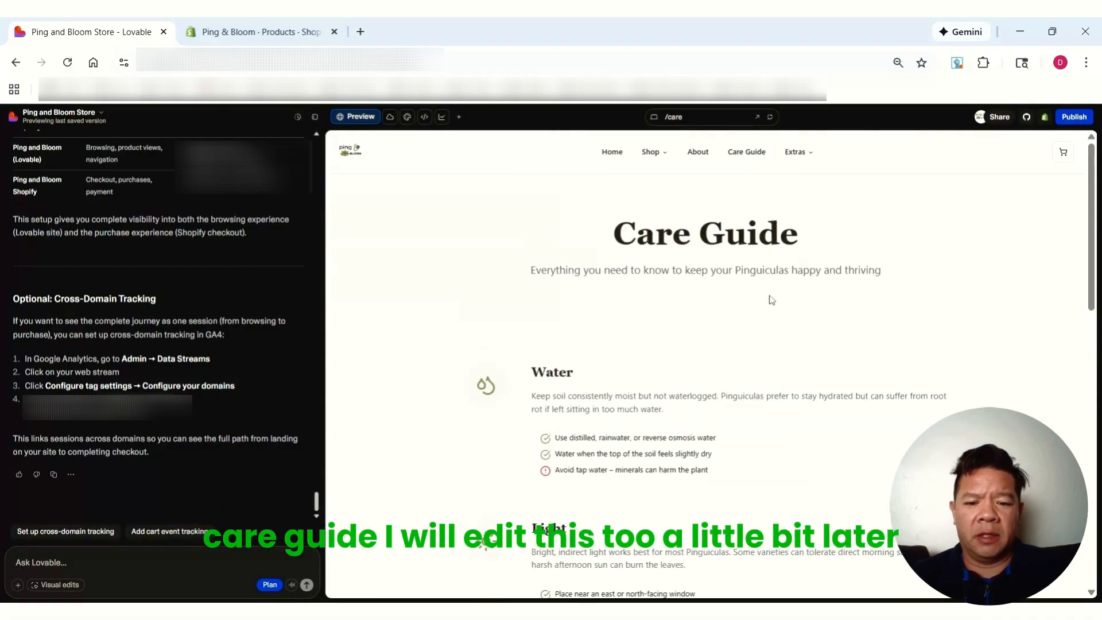
scroll(770, 315, "down", 8)
scroll(771, 314, "up", 6)
scroll(772, 315, "up", 2)
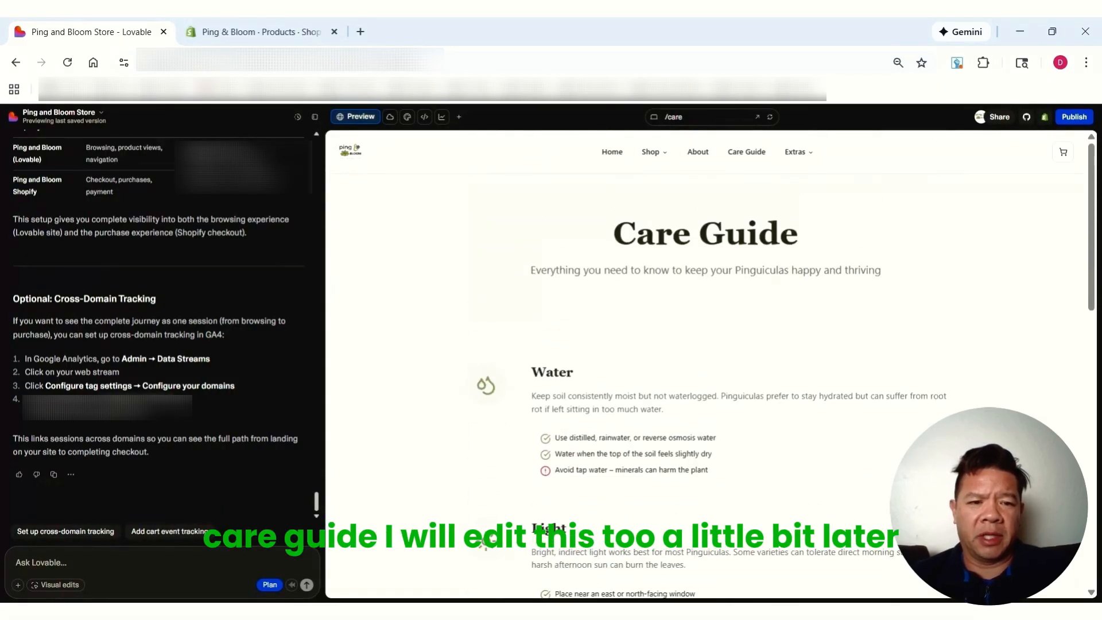
Step: Open the Coloring Book page under Extras and review it down to the Amazon purchase link
mouse_move(798, 152)
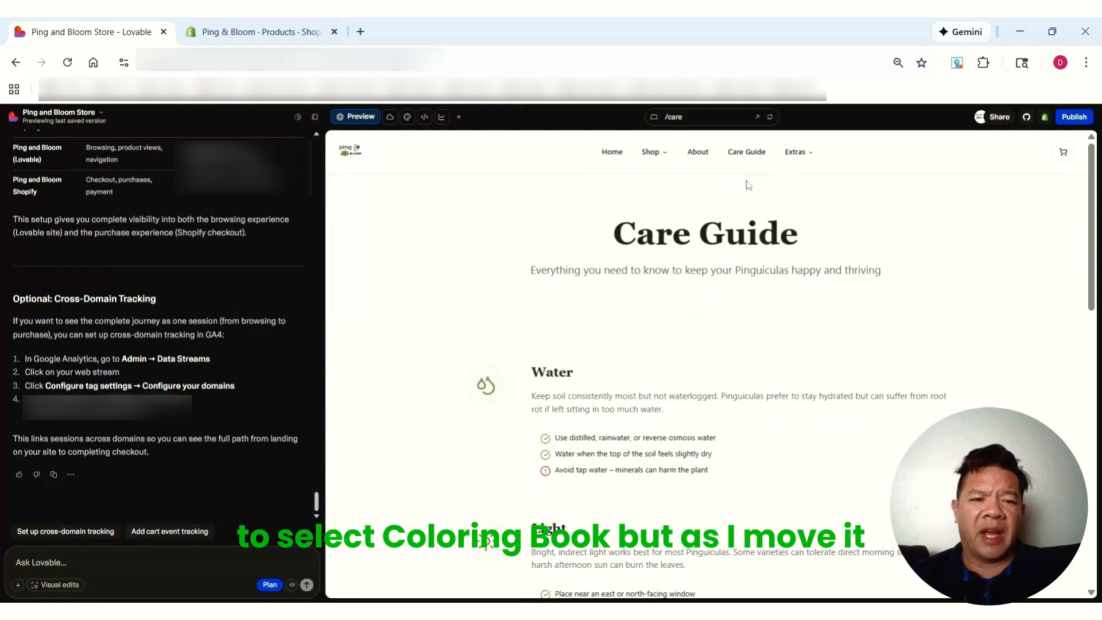
mouse_move(797, 156)
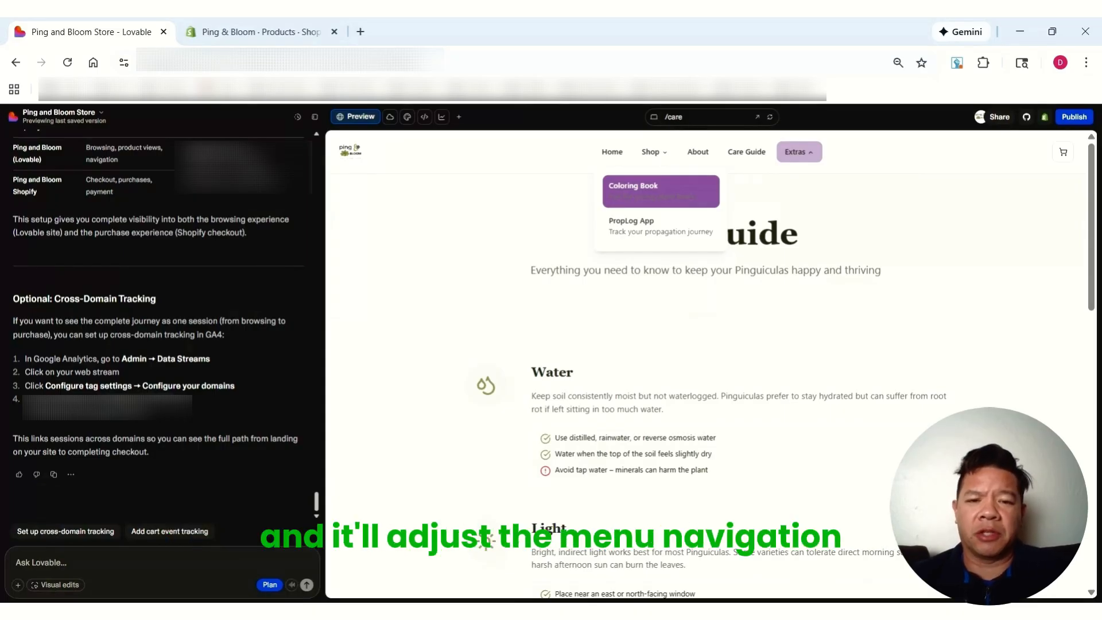
left_click(654, 189)
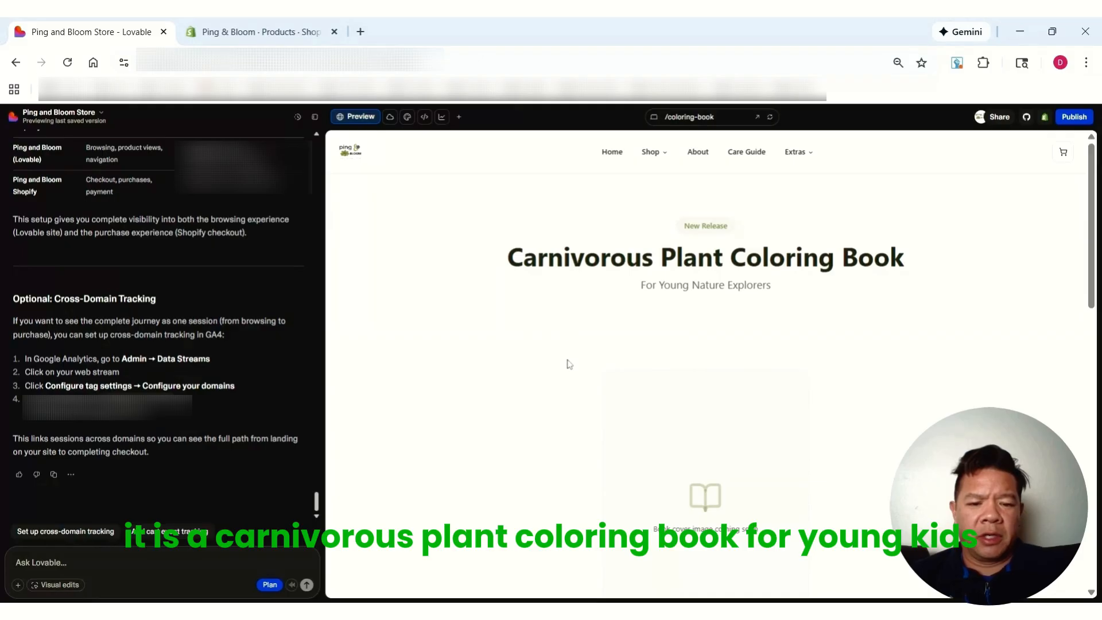
scroll(568, 364, "down", 4)
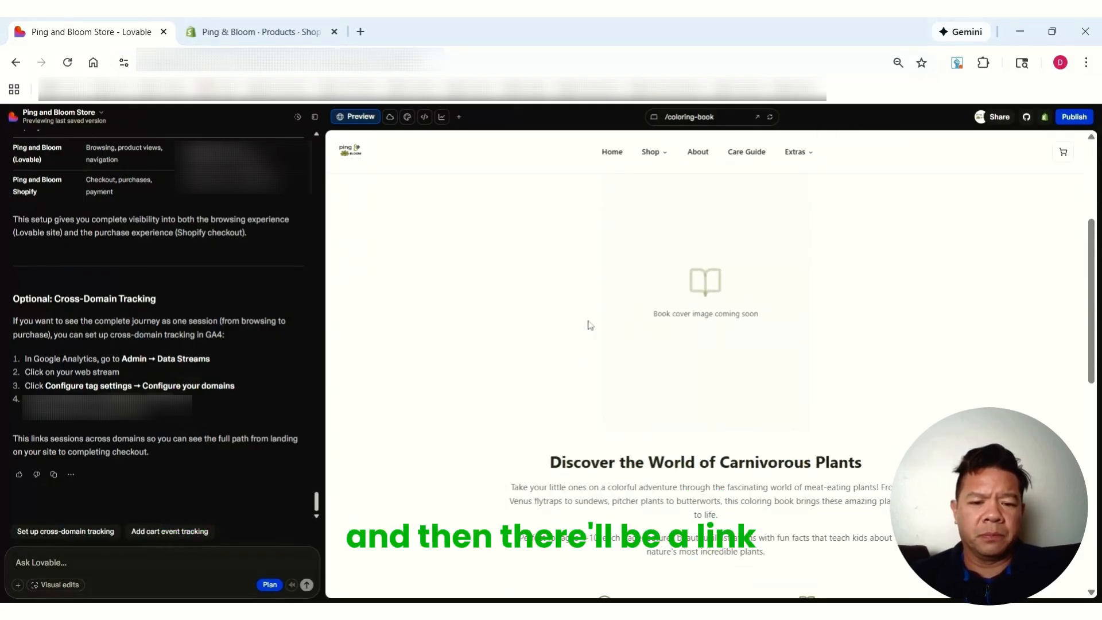
scroll(637, 407, "down", 5)
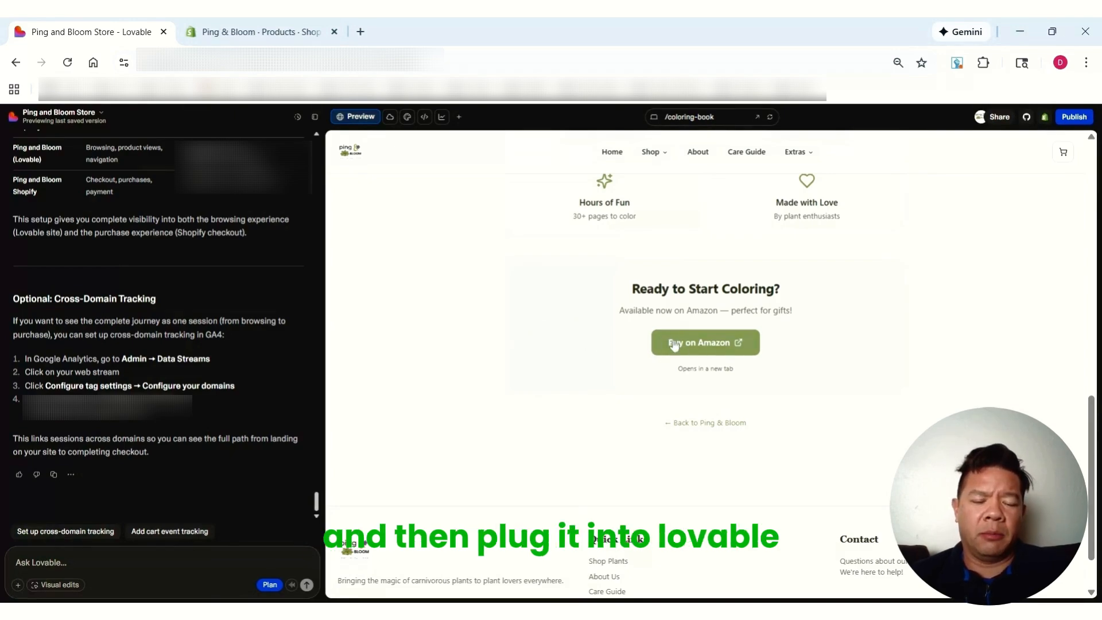
scroll(604, 371, "up", 15)
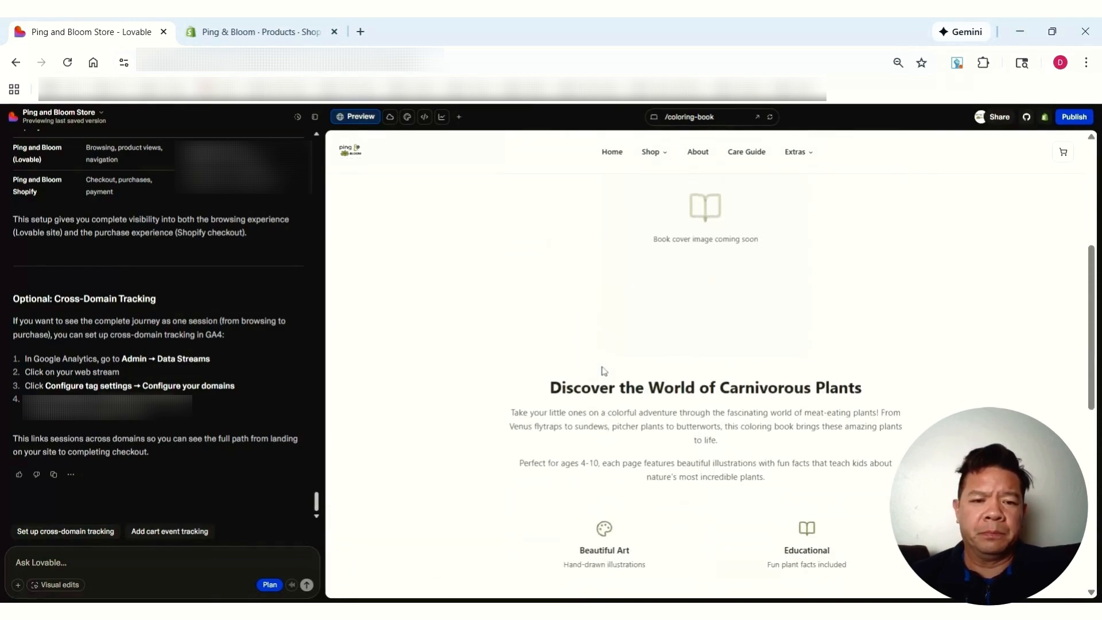
Step: Open the PropLog App page under Extras and review its list of propagation tracking features
scroll(782, 216, "up", 5)
left_click(668, 230)
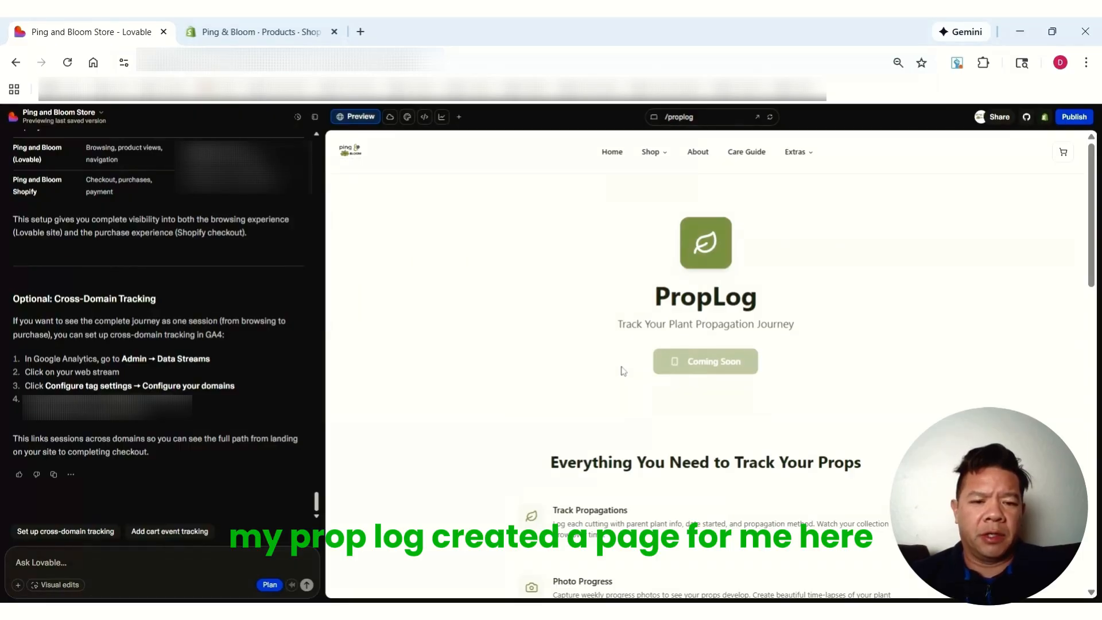
scroll(622, 367, "down", 1)
scroll(622, 370, "down", 5)
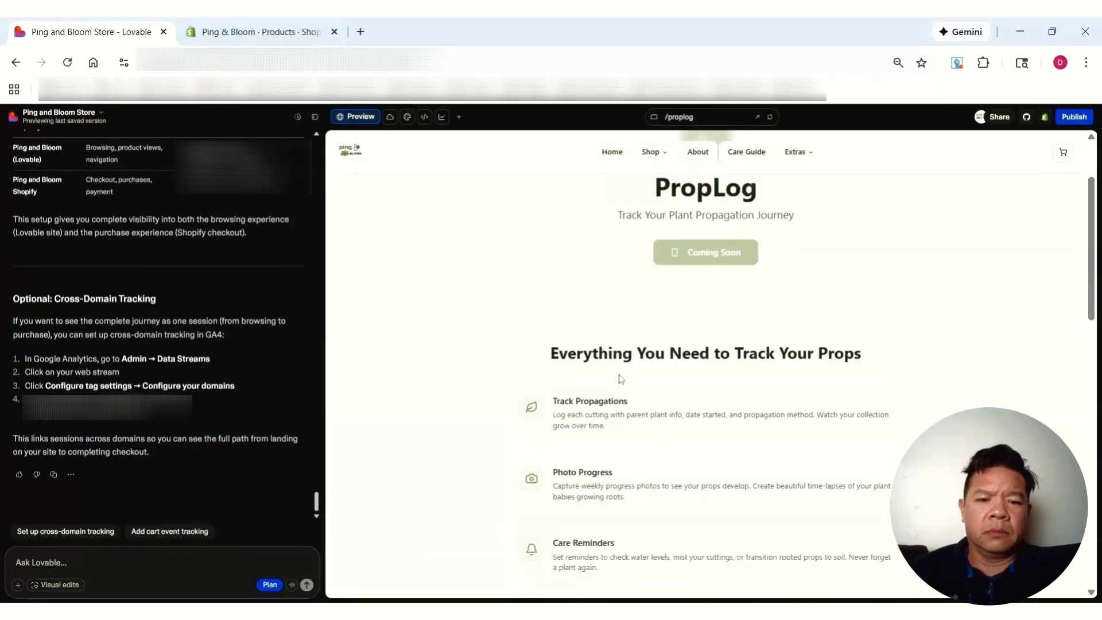
scroll(617, 387, "down", 5)
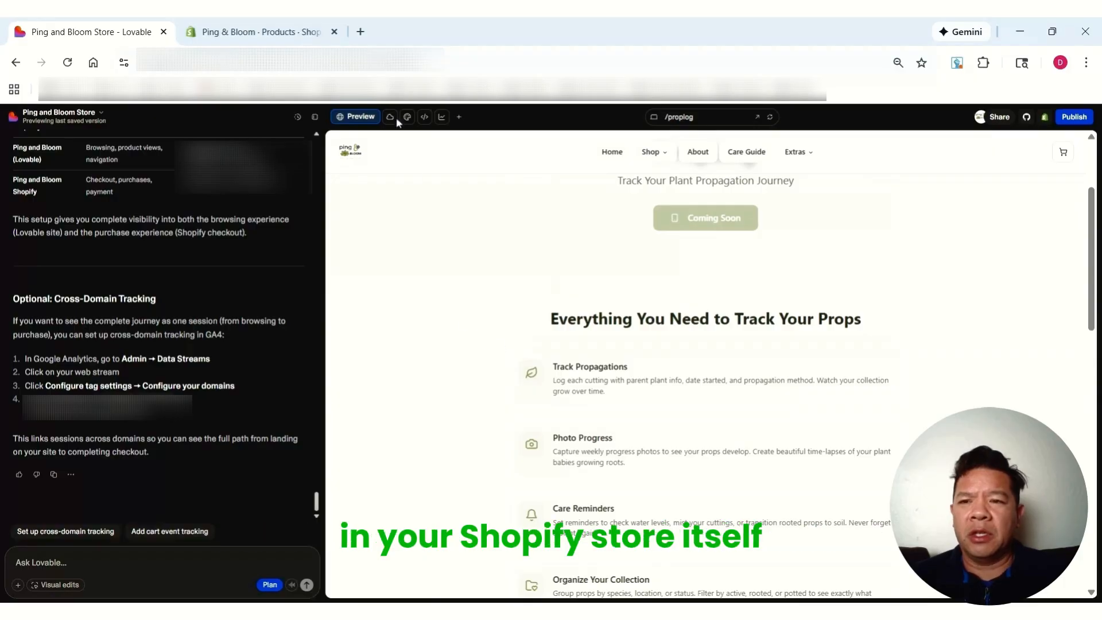
Step: Switch to the Shopify product list, open Pinguicula "Flower Fairy" and review its description, media and size variants
left_click(290, 36)
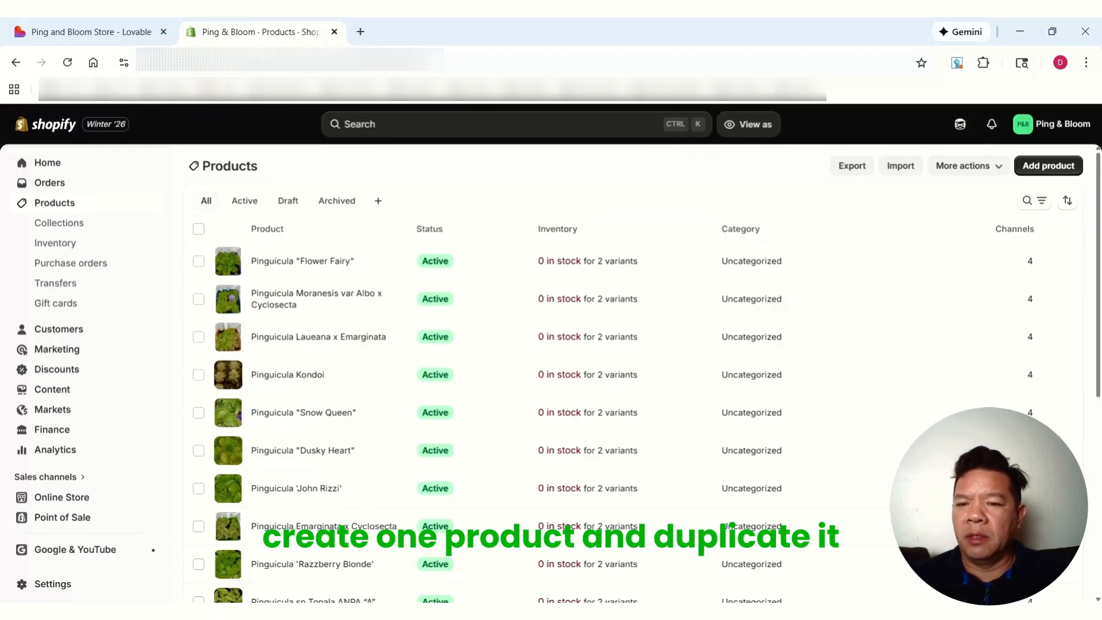
left_click(332, 261)
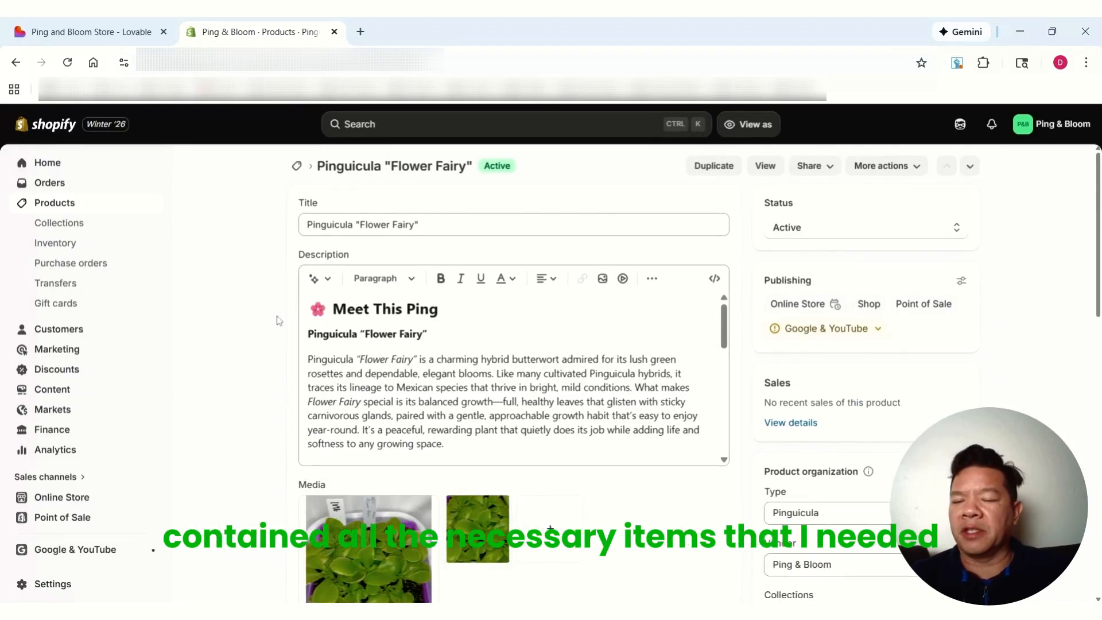
scroll(278, 319, "down", 2)
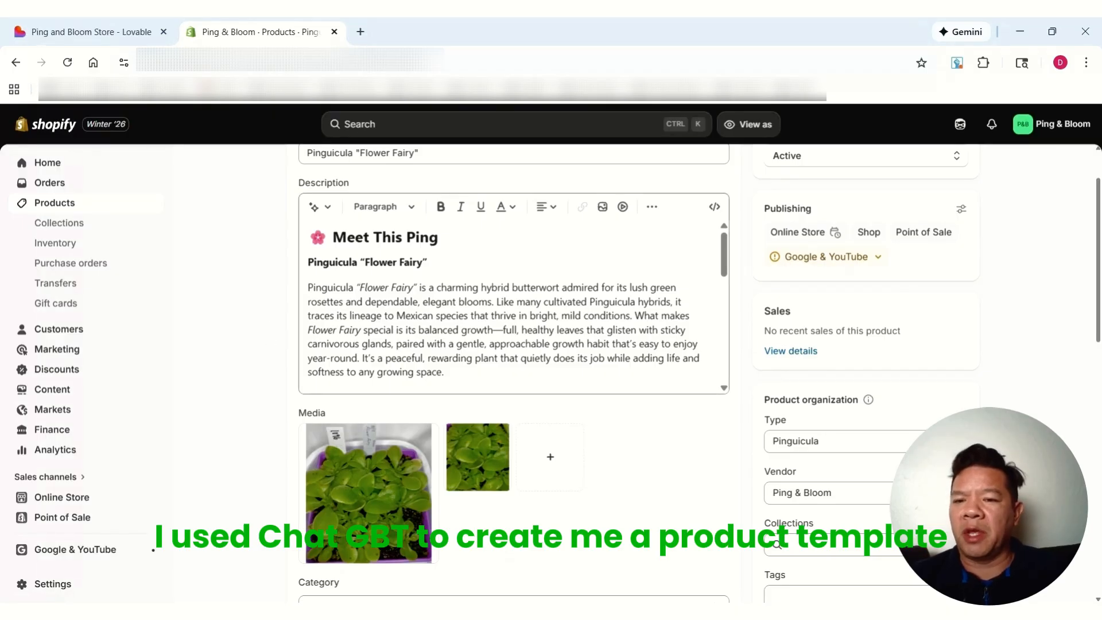
scroll(510, 310, "down", 5)
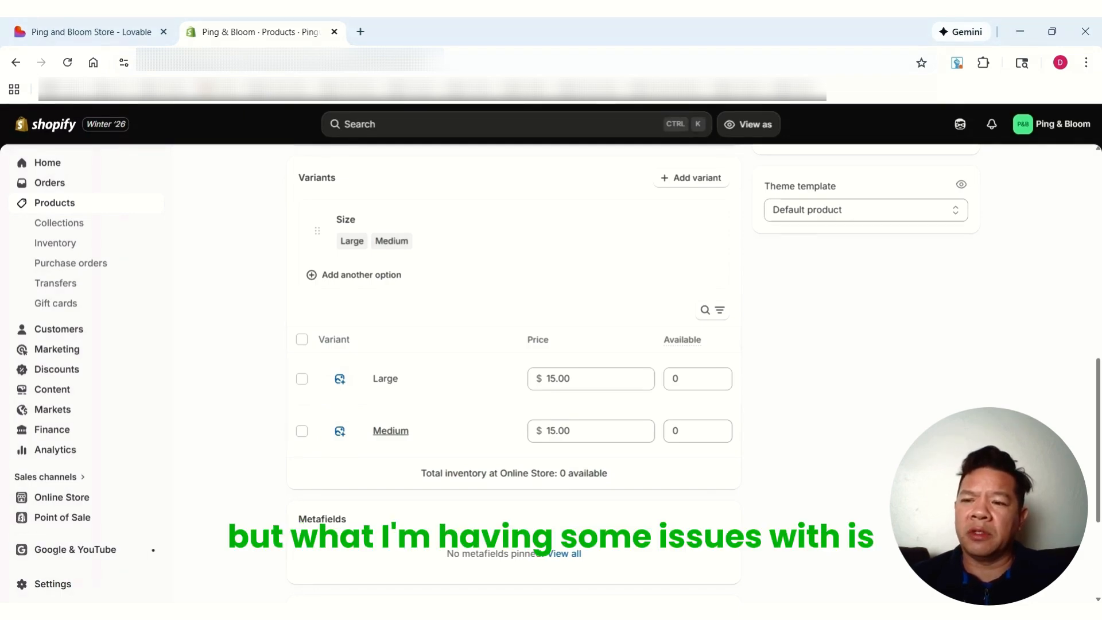
Step: Return to the Lovable project, look at the store's Extras menu and check the project's remaining credits
left_click(117, 32)
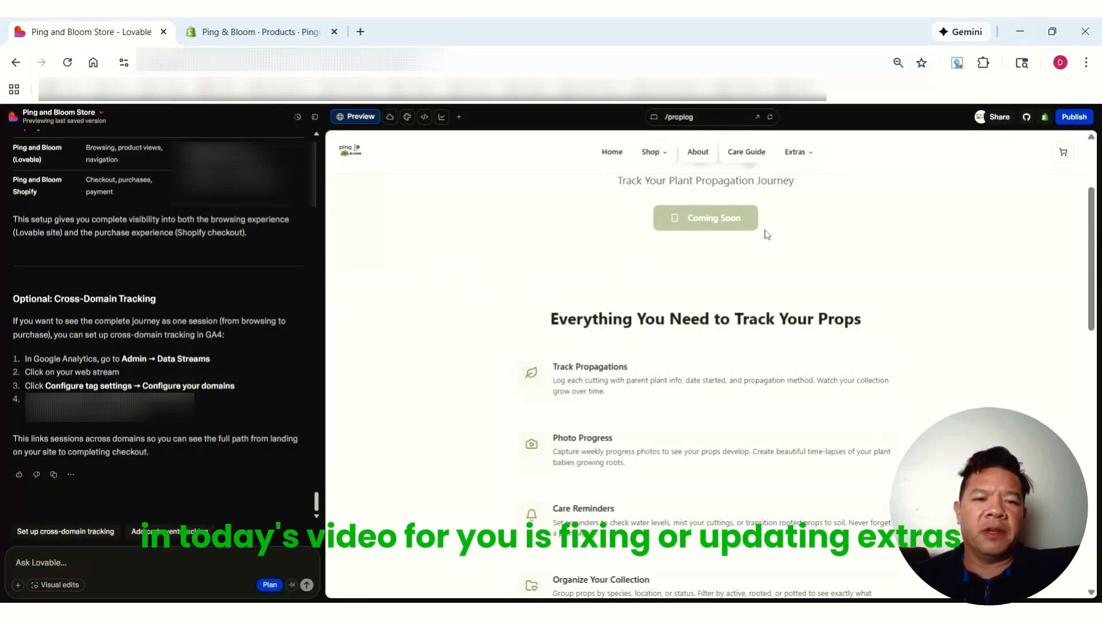
mouse_move(815, 157)
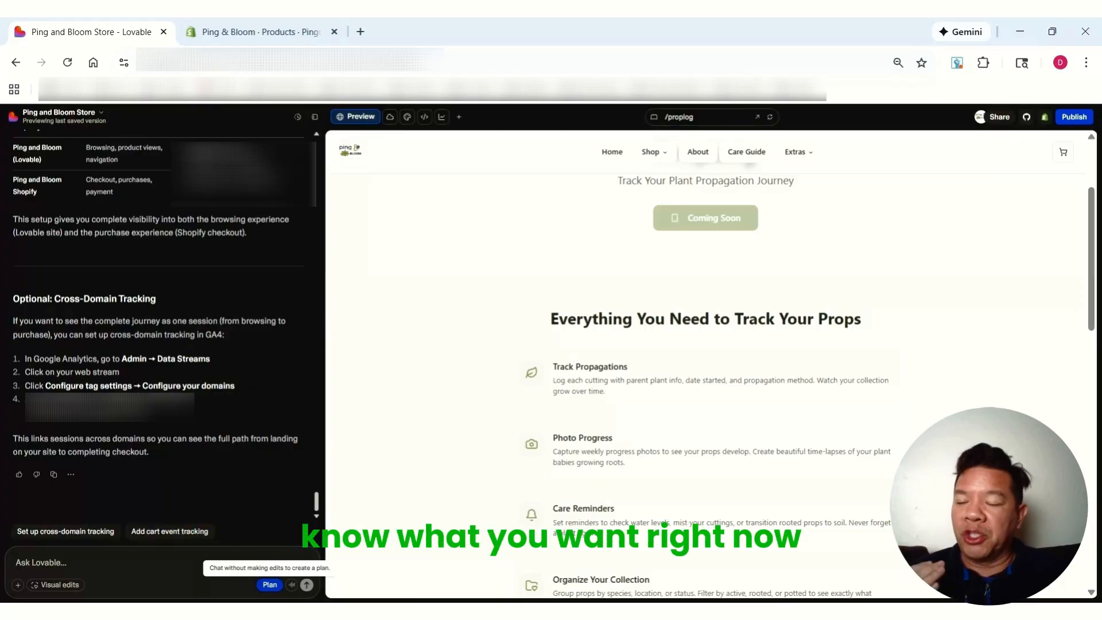
left_click(104, 116)
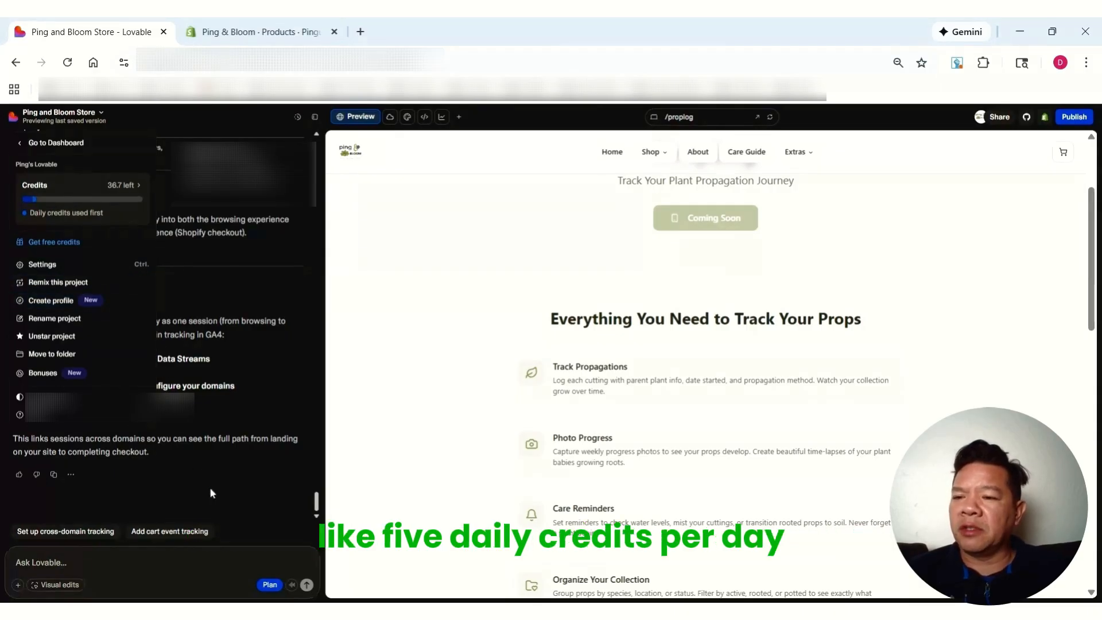
Step: Dictate and send a request describing the disappearing Extras dropdown and asking for a couple of mobile-friendly recommendations for presenting its Coloring Book and PropLog App links
left_click(215, 556)
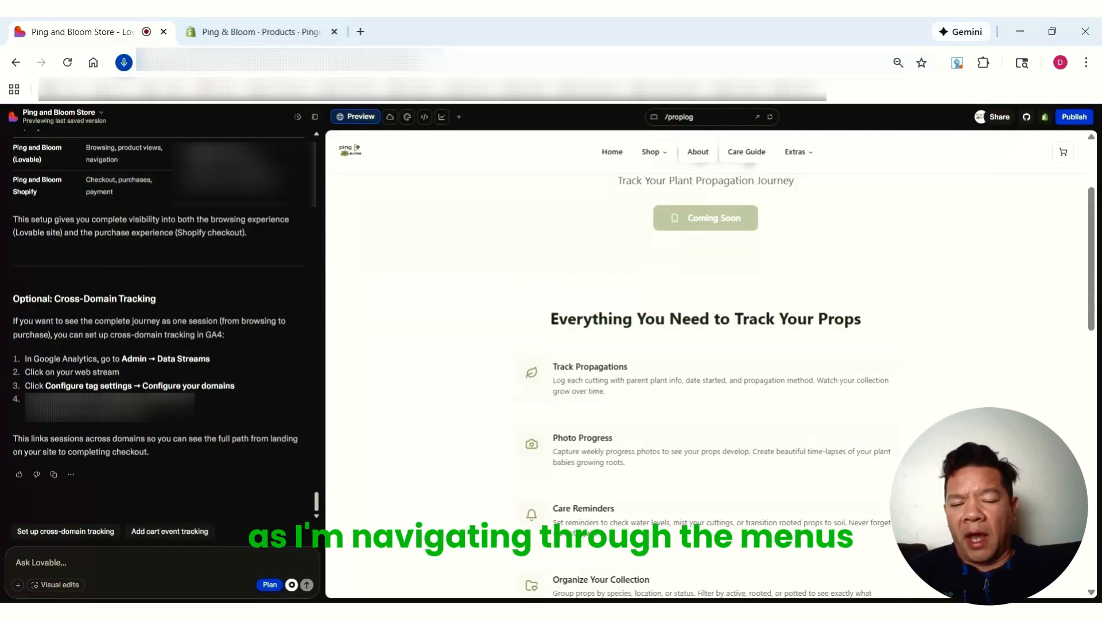
left_click(292, 584)
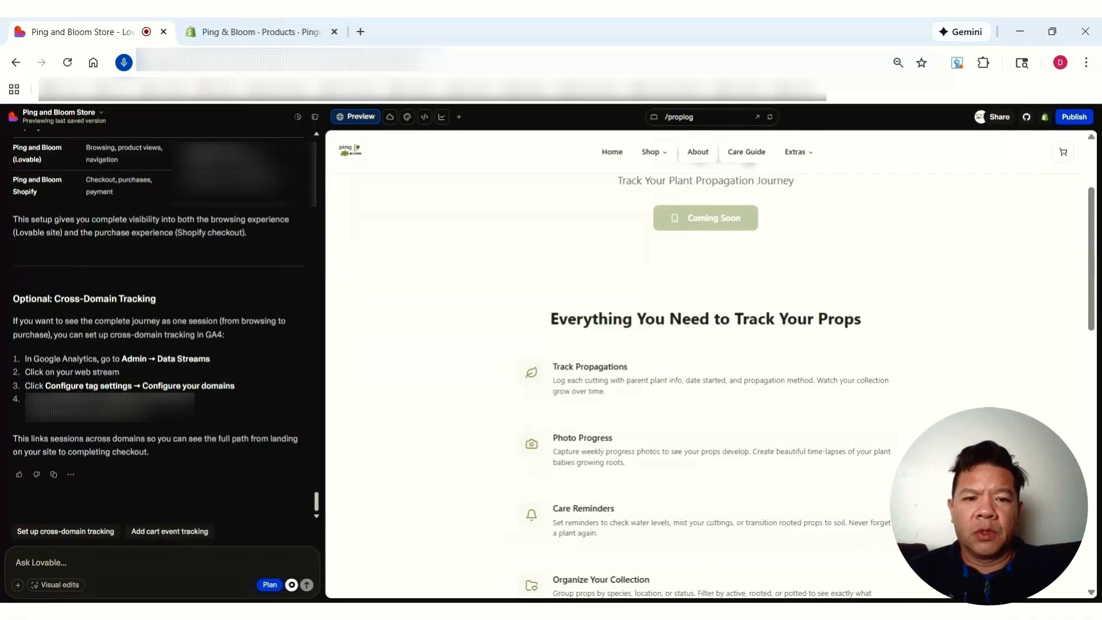
mouse_move(810, 158)
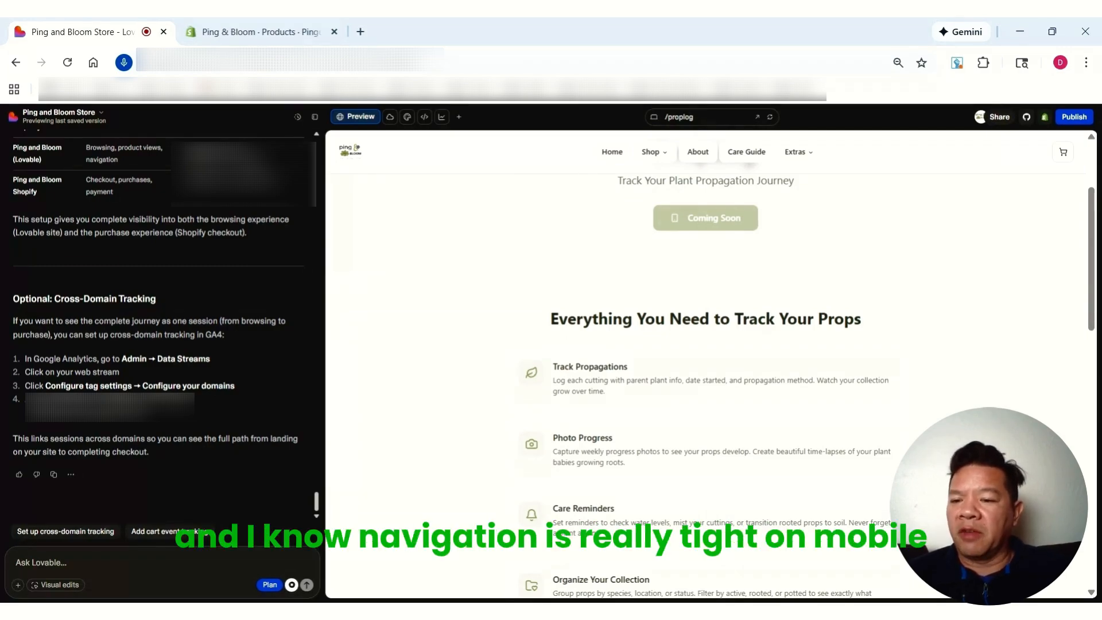
left_click(291, 584)
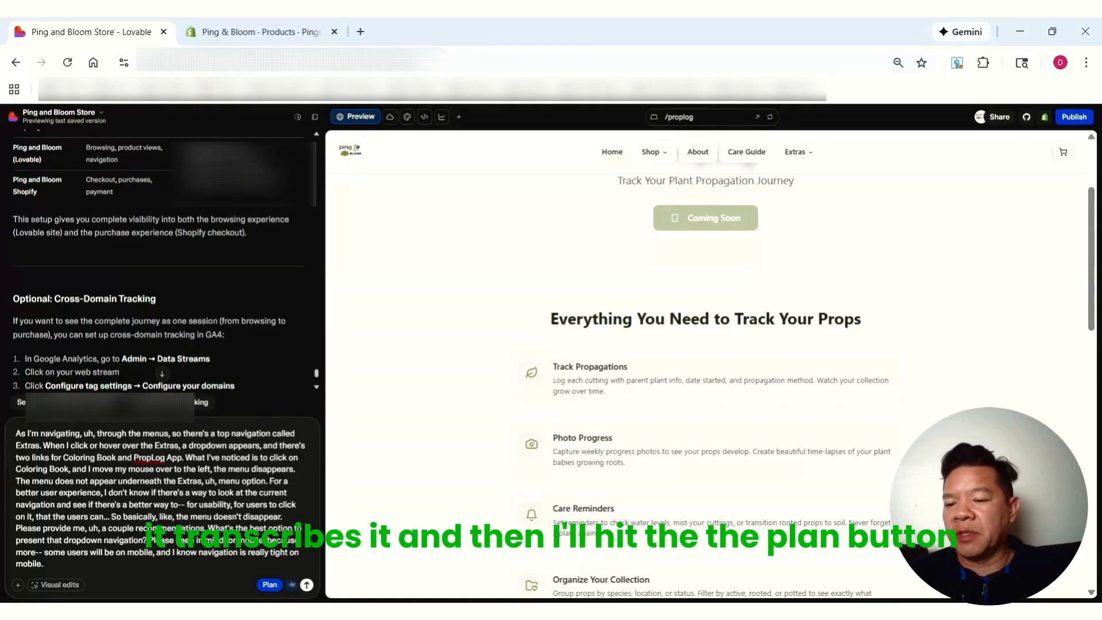
left_click(269, 585)
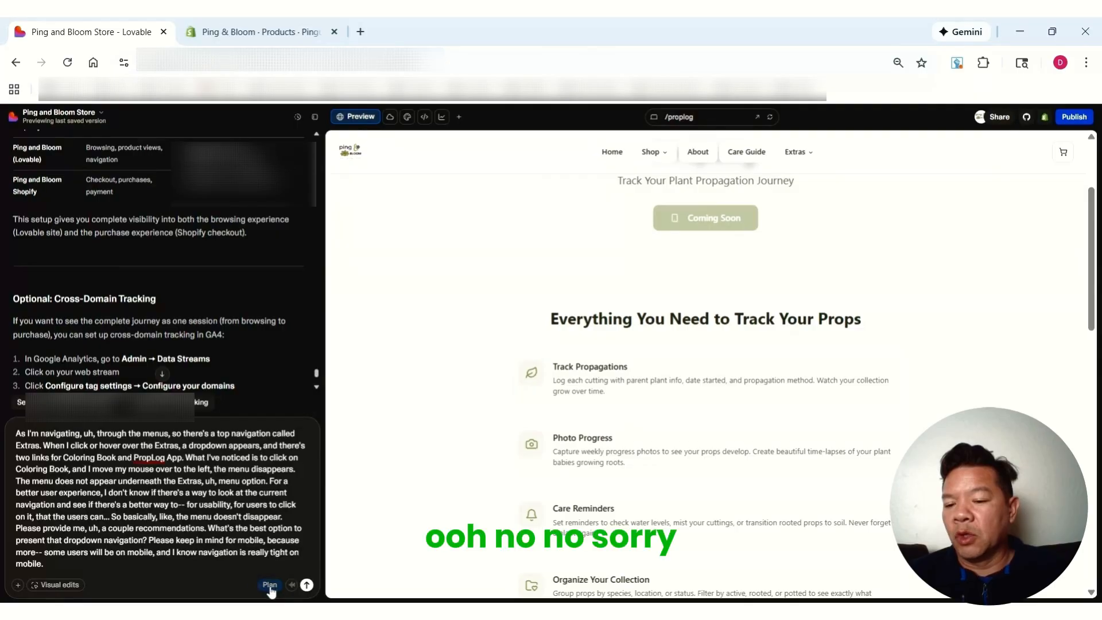
left_click(270, 585)
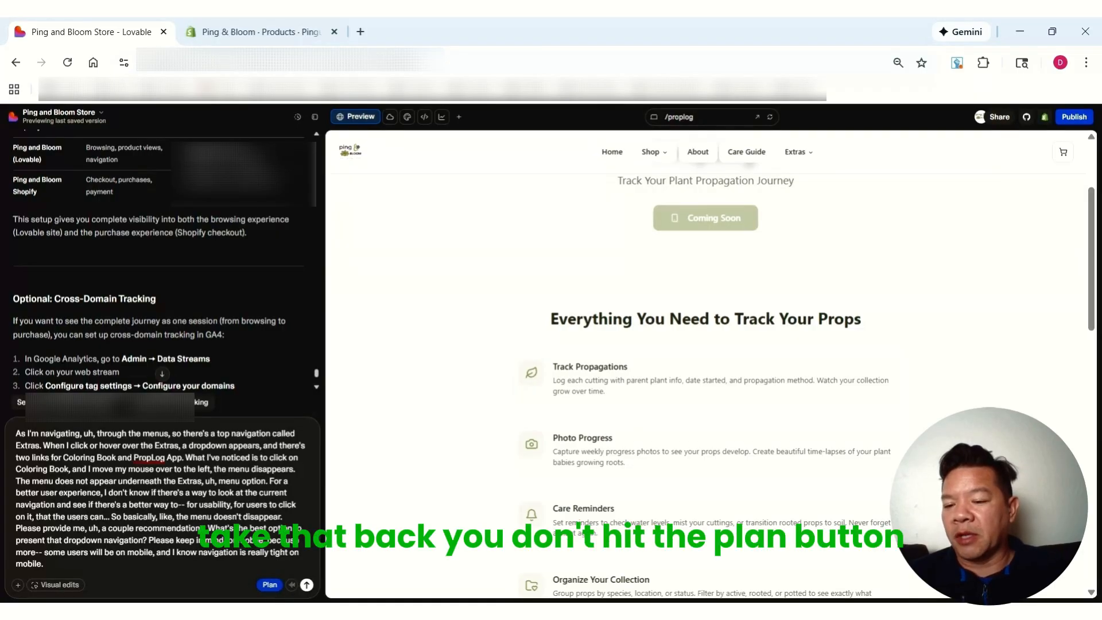
left_click(307, 585)
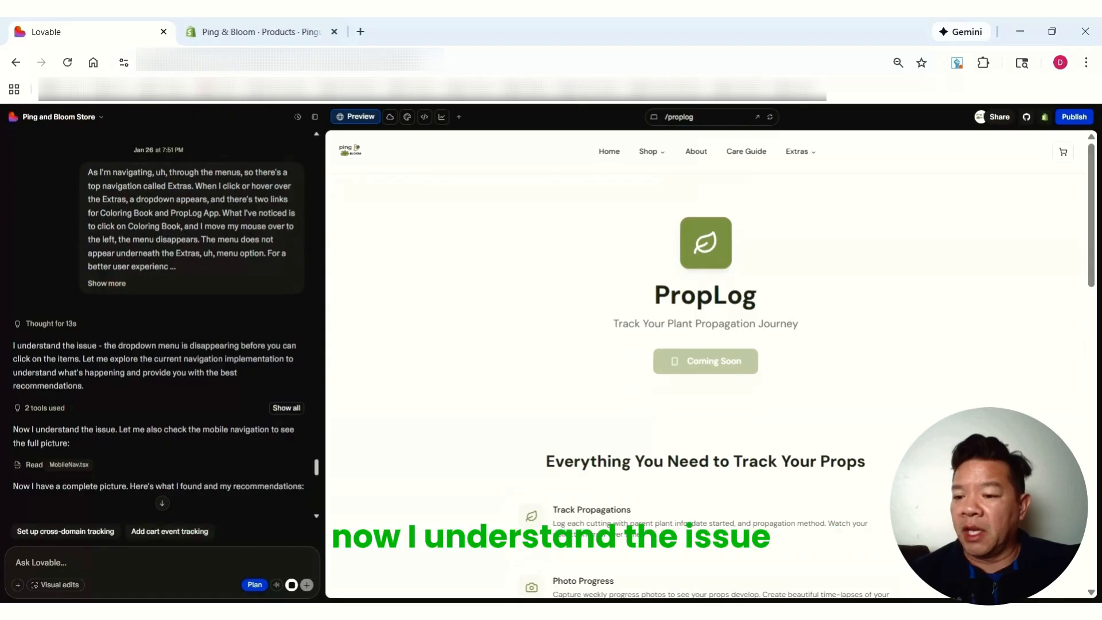
Step: Review the reply's cause of the Extras dropdown issue, its three fix options with pros and cons, and the final recommendation
scroll(230, 415, "down", 2)
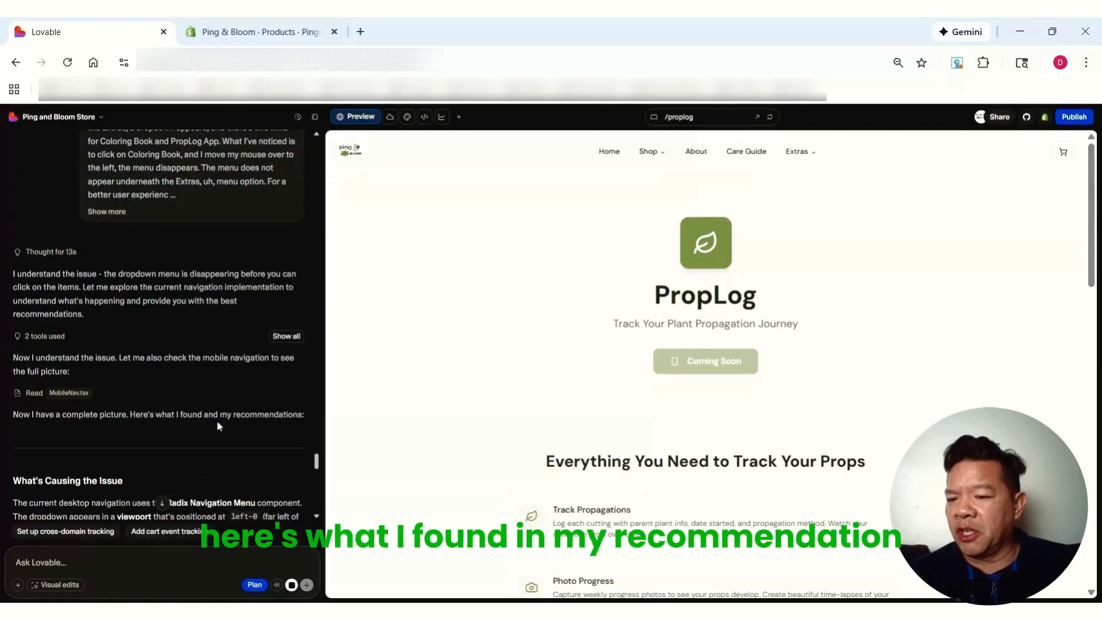
scroll(215, 426, "down", 3)
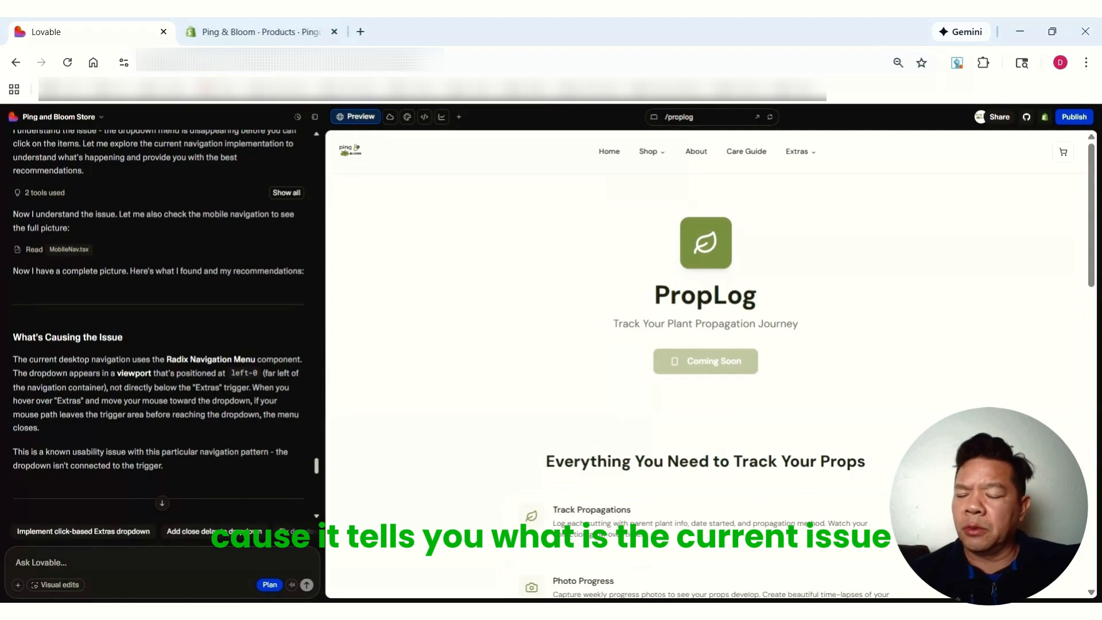
scroll(192, 388, "down", 3)
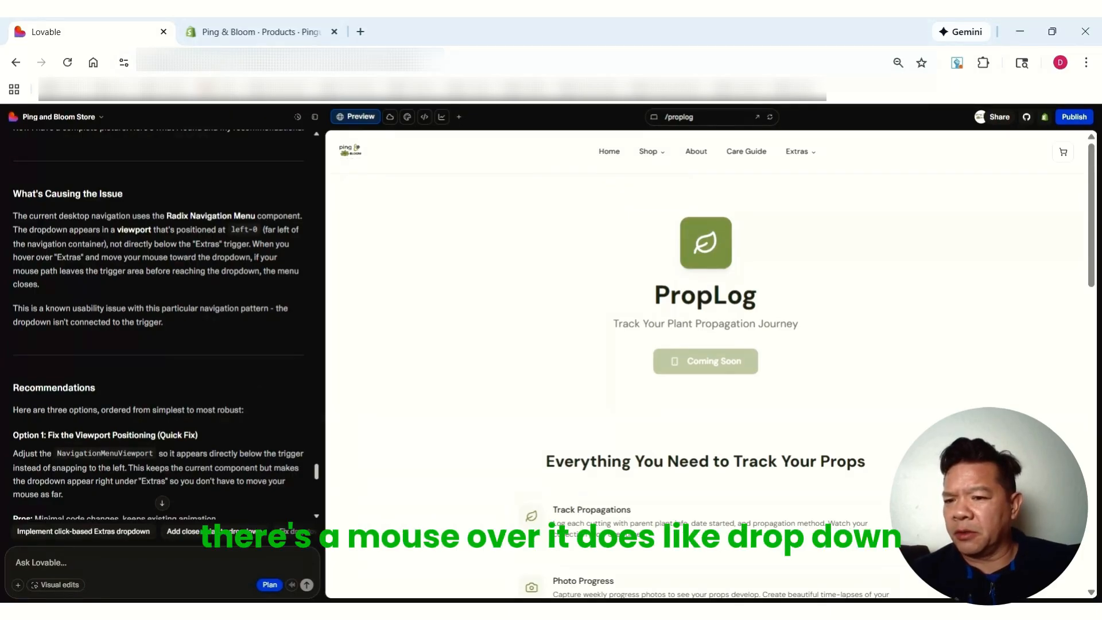
scroll(207, 321, "down", 10)
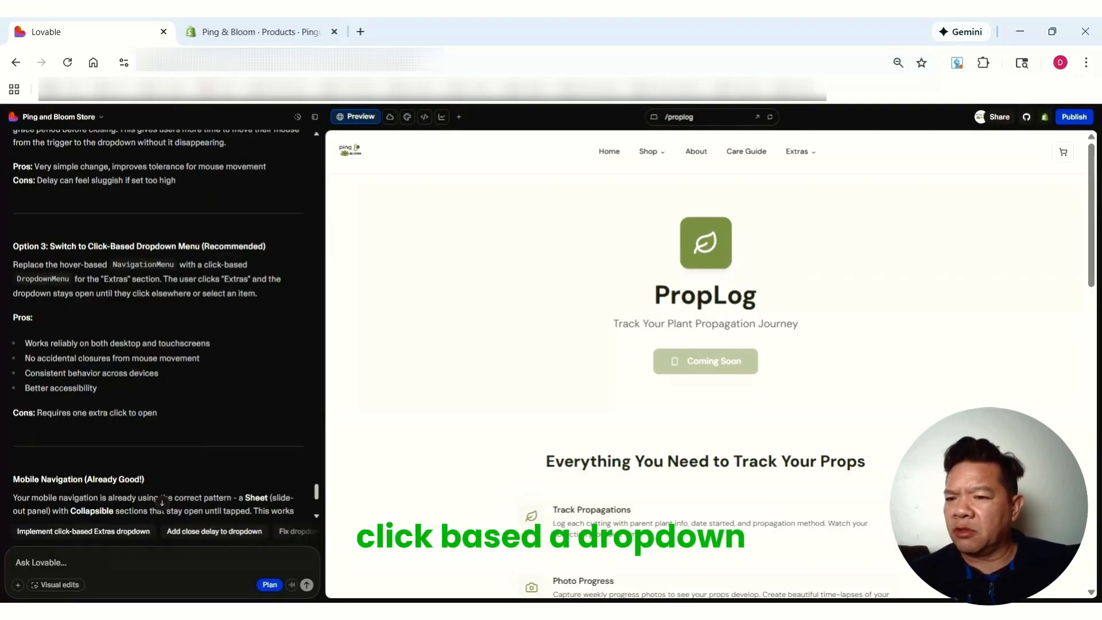
scroll(211, 377, "up", 5)
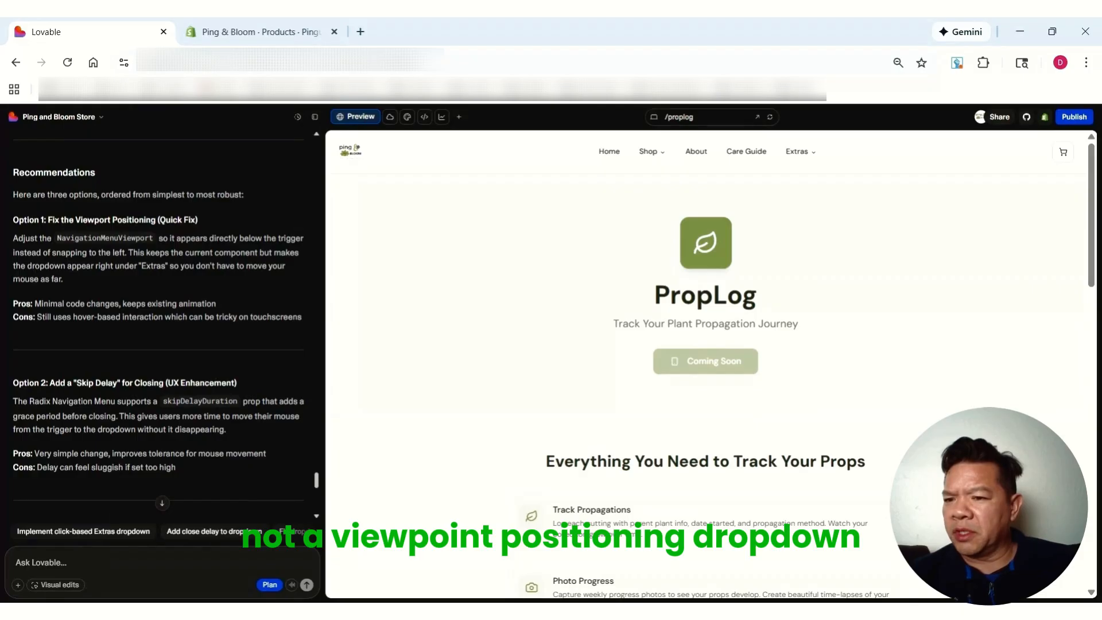
scroll(212, 370, "down", 10)
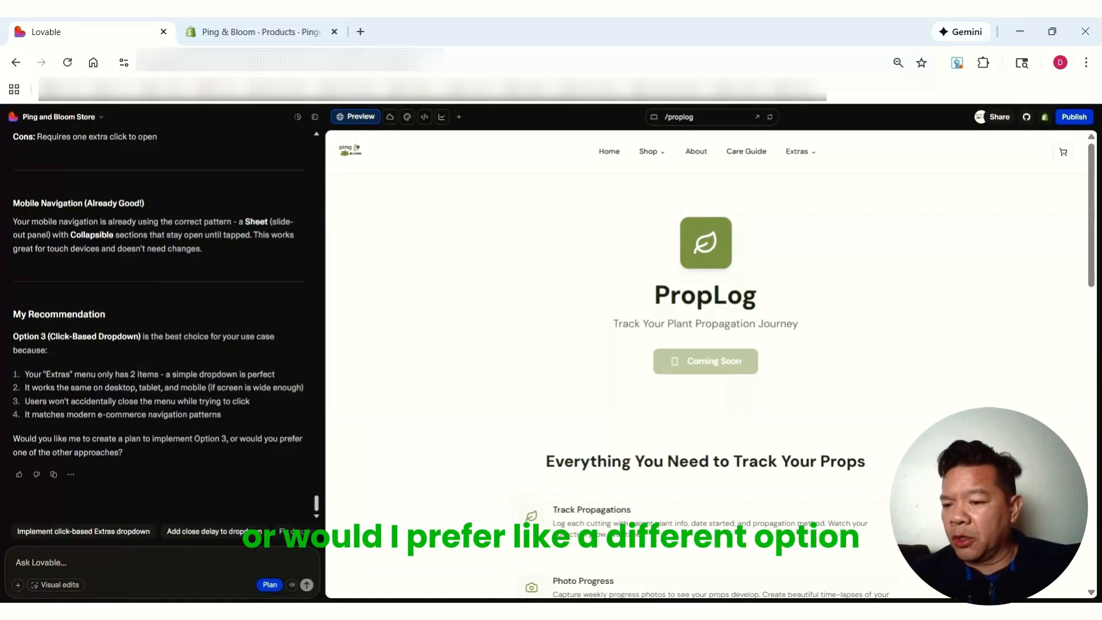
Step: Submit the suggested prompt to switch the Extras dropdown from hover-based to click-based using DropdownMenu, and approve the resulting plan
left_click(120, 531)
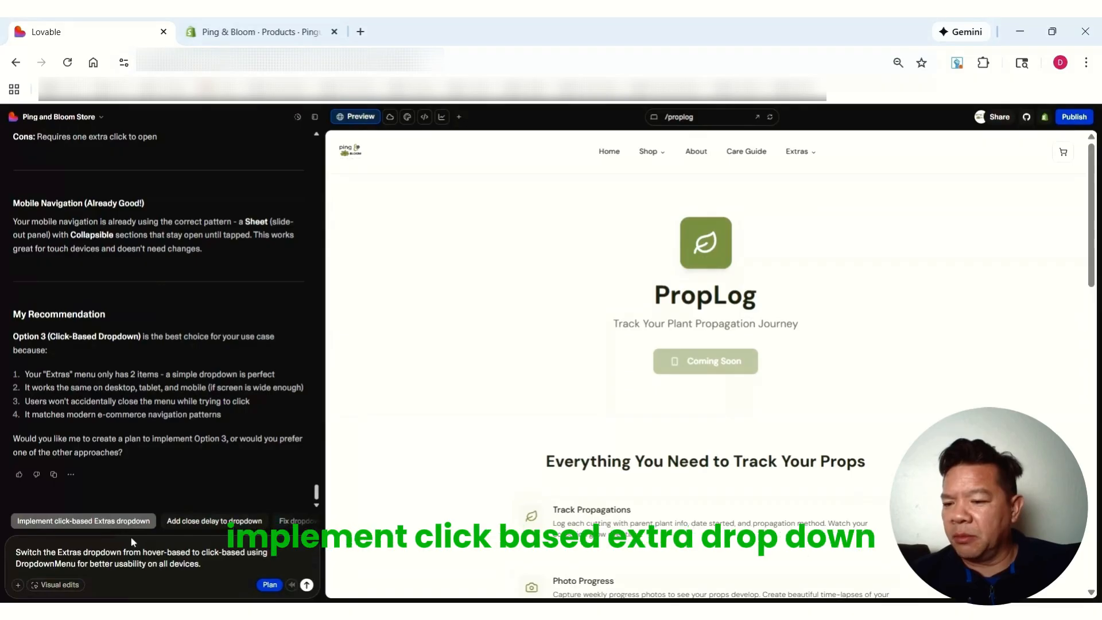
left_click(306, 584)
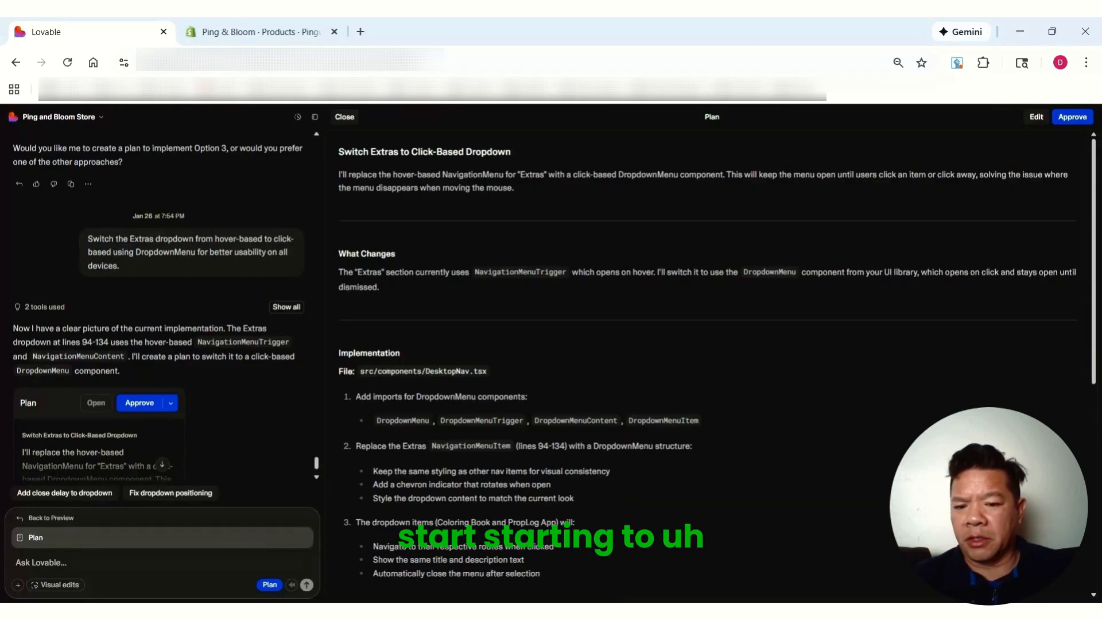
scroll(236, 417, "down", 2)
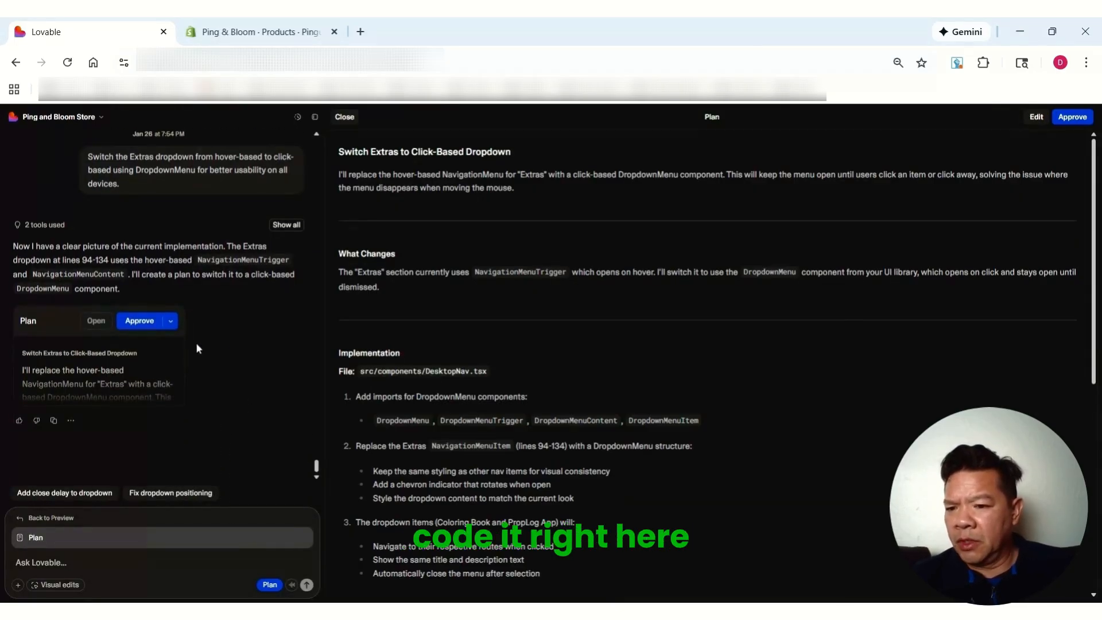
left_click(171, 320)
left_click(140, 340)
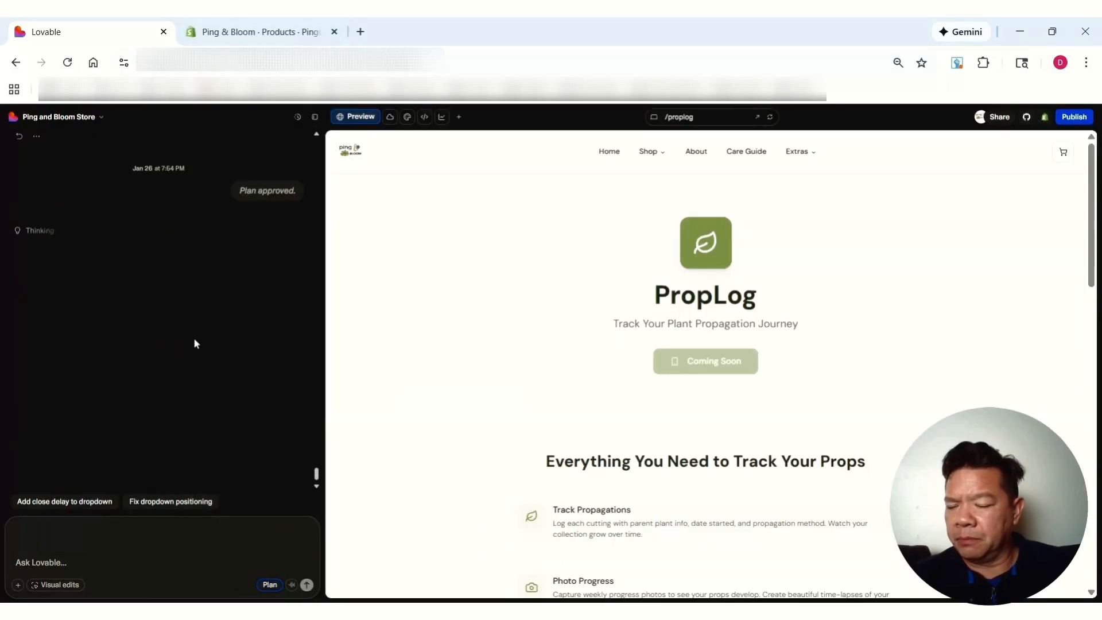
scroll(215, 365, "up", 4)
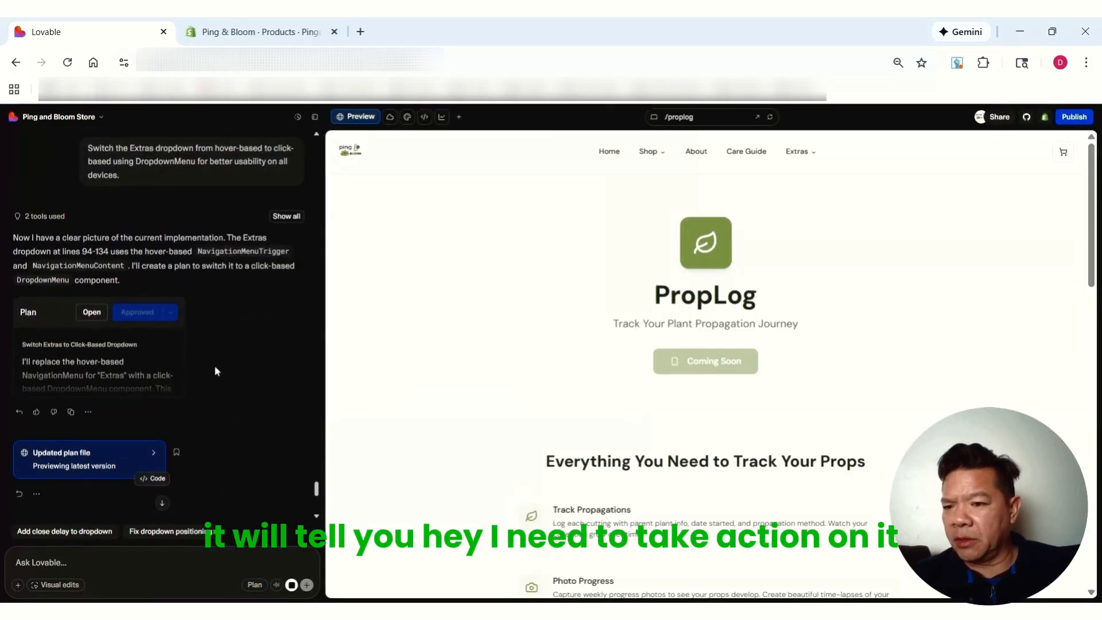
scroll(217, 374, "down", 3)
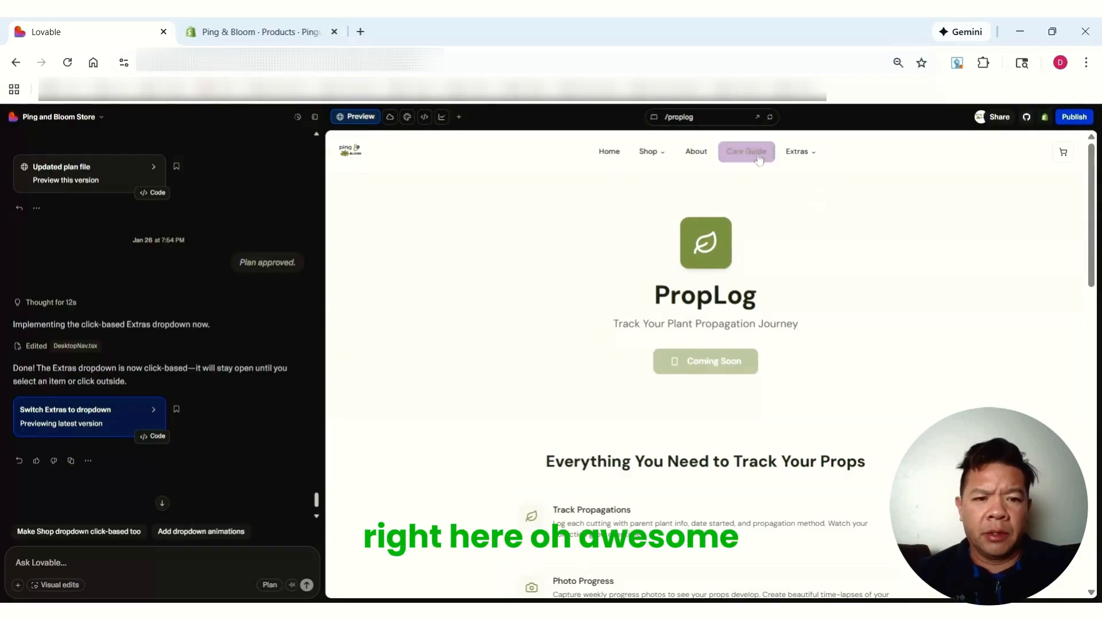
Step: Test the click-based Extras dropdown in the preview by opening the Coloring Book page from it twice
left_click(814, 157)
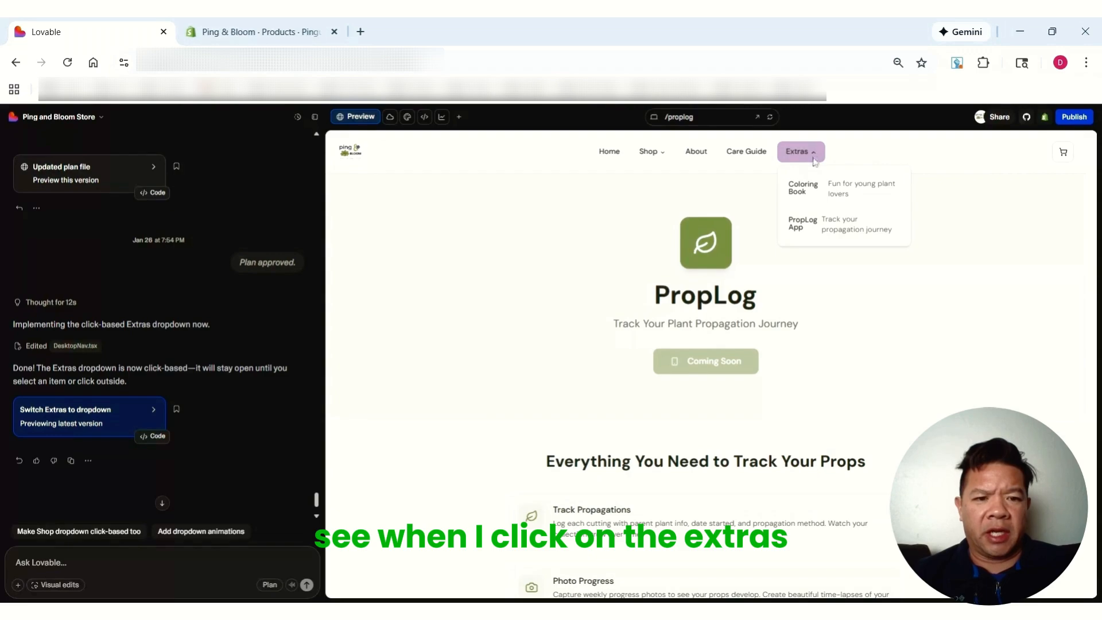
left_click(821, 195)
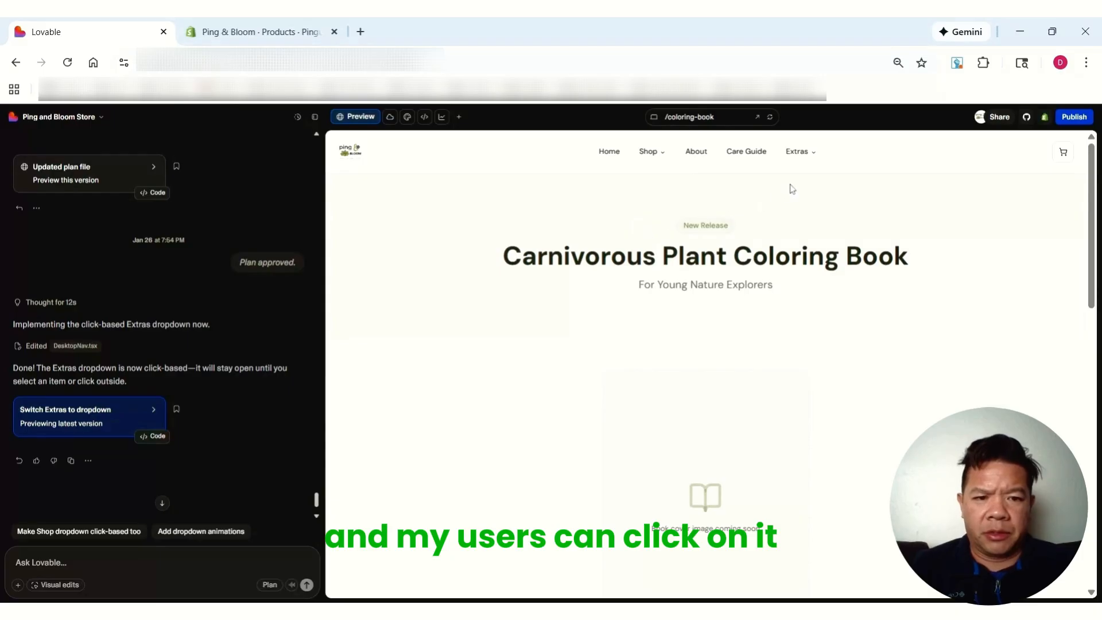
left_click(809, 156)
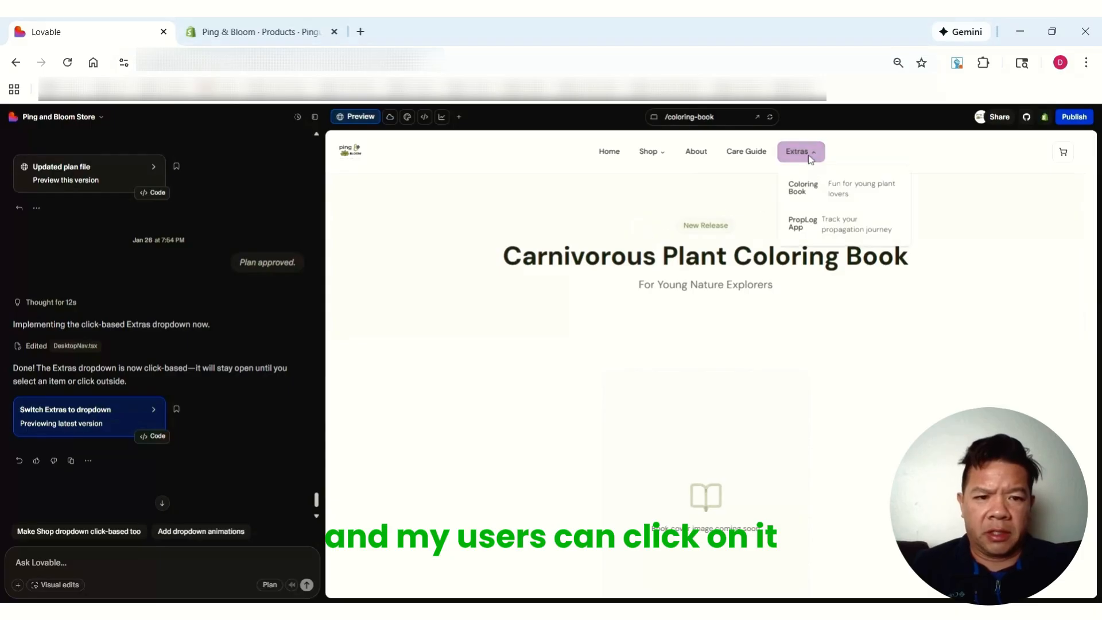
left_click(803, 188)
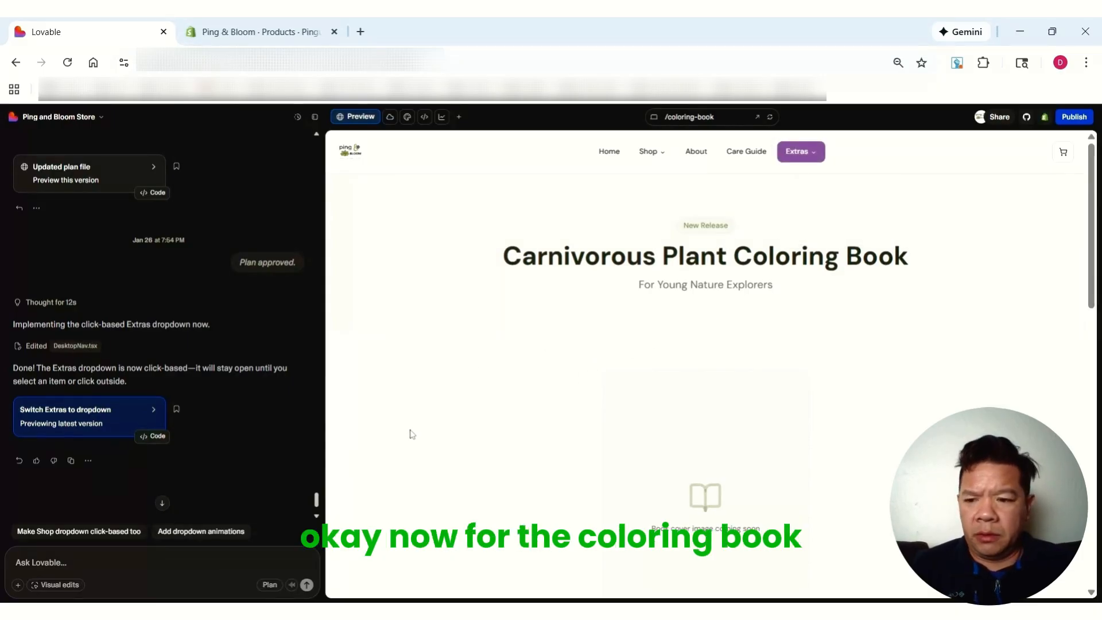
Step: Ask by dictation how to provide preview images for the Coloring Book page, and review the reply's upload instructions, display ideas and limits
left_click(292, 584)
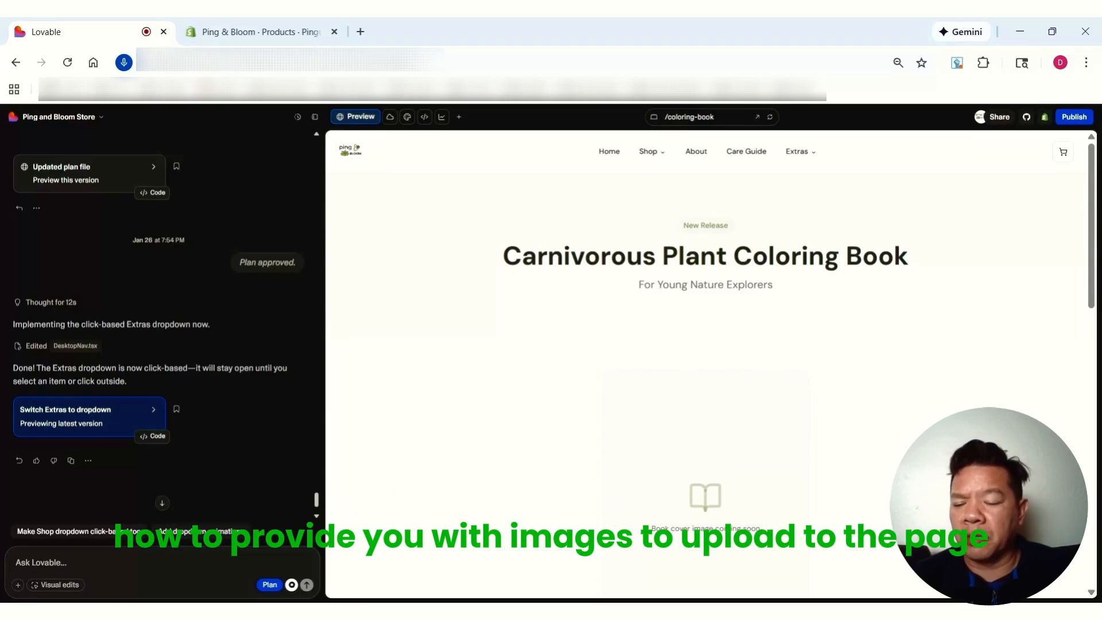
left_click(291, 584)
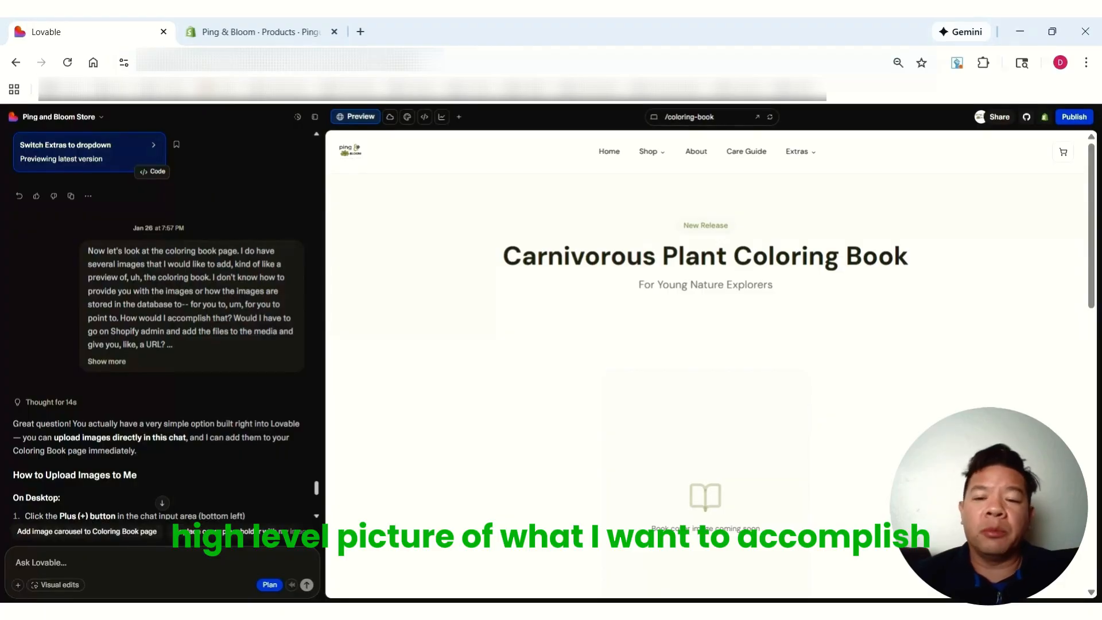
scroll(202, 340, "down", 3)
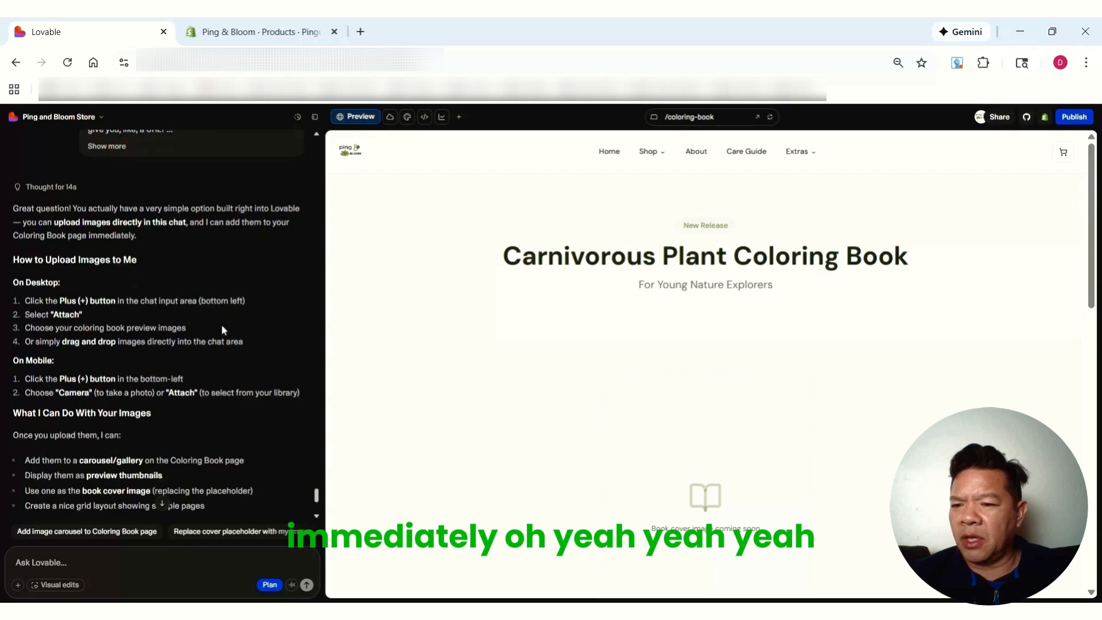
left_click(18, 586)
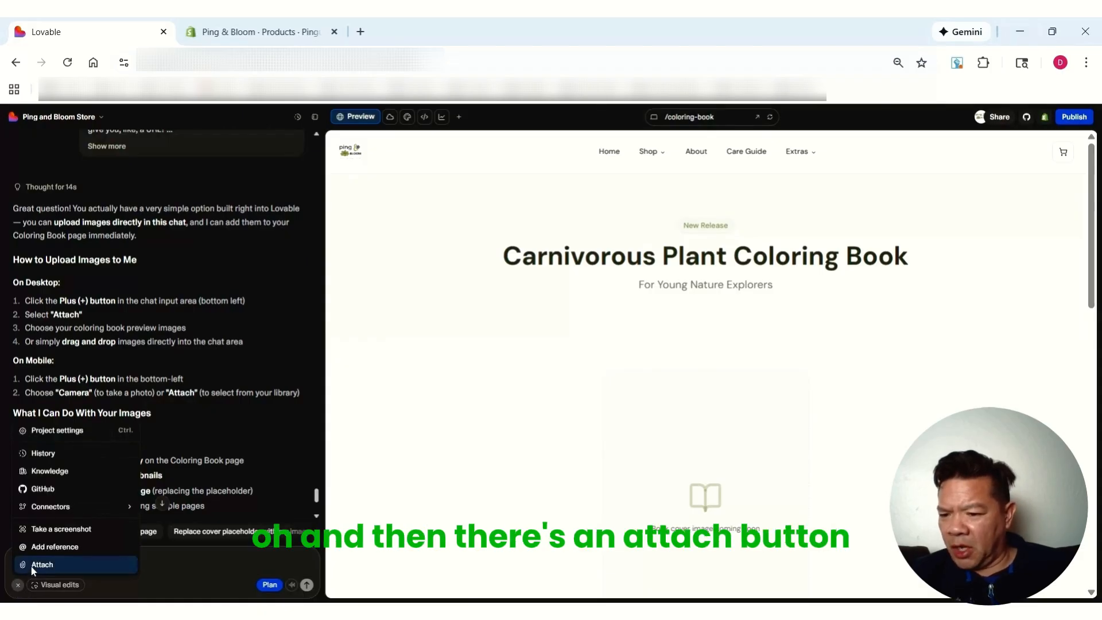
left_click(245, 339)
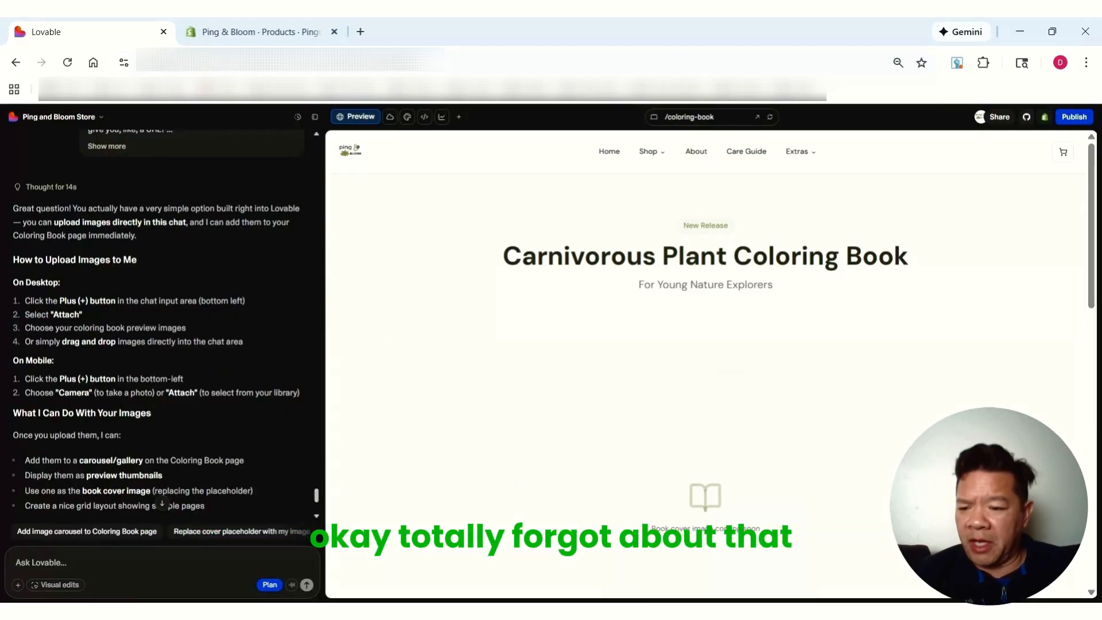
scroll(158, 322, "down", 3)
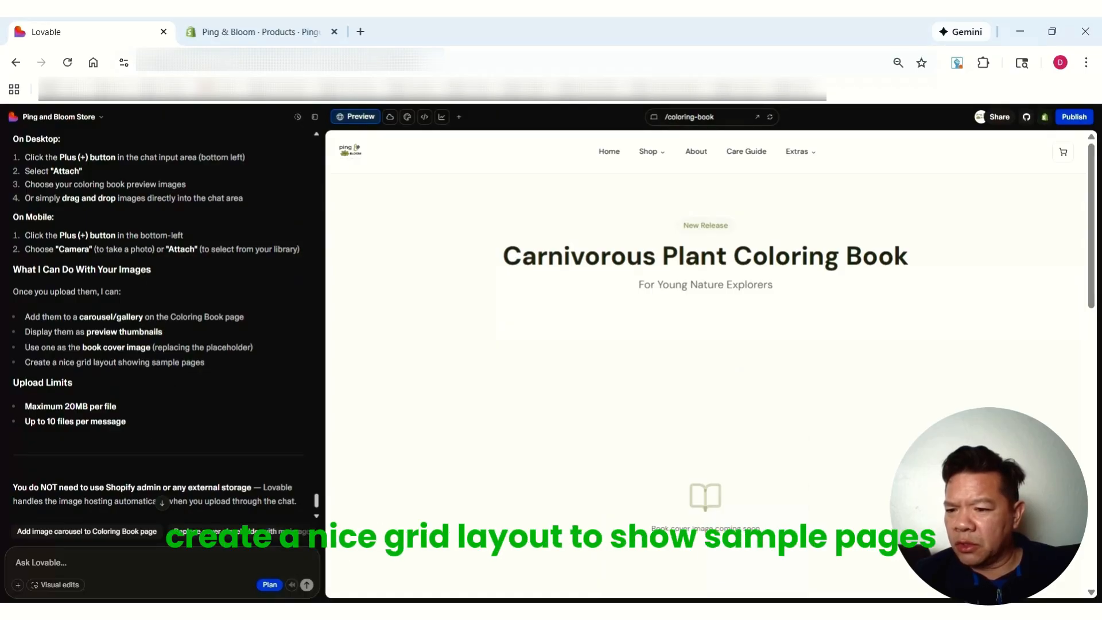
scroll(176, 380, "down", 2)
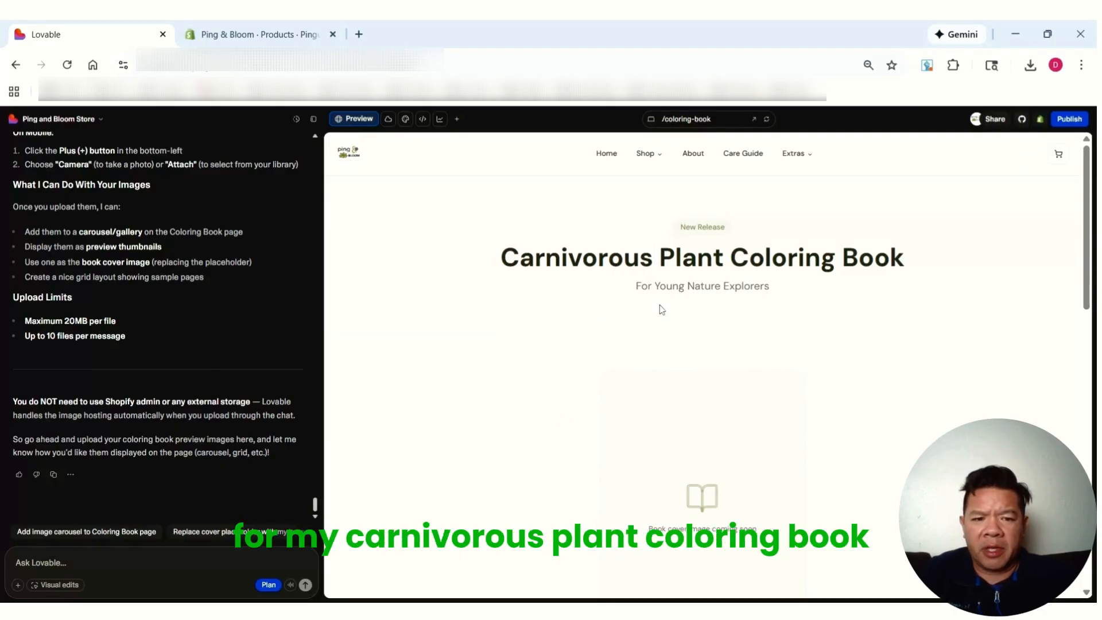
Step: Attach the ten coloring book images, dictate a request for recommendations on a carousel or similar display, and review the proposed display styles
left_click(18, 586)
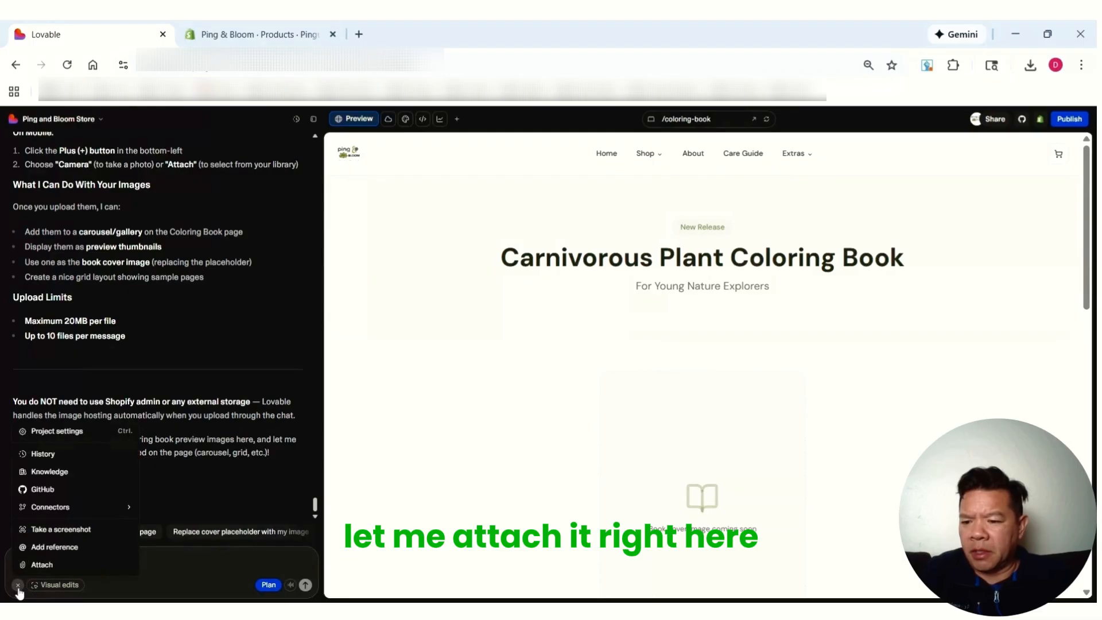
left_click(40, 565)
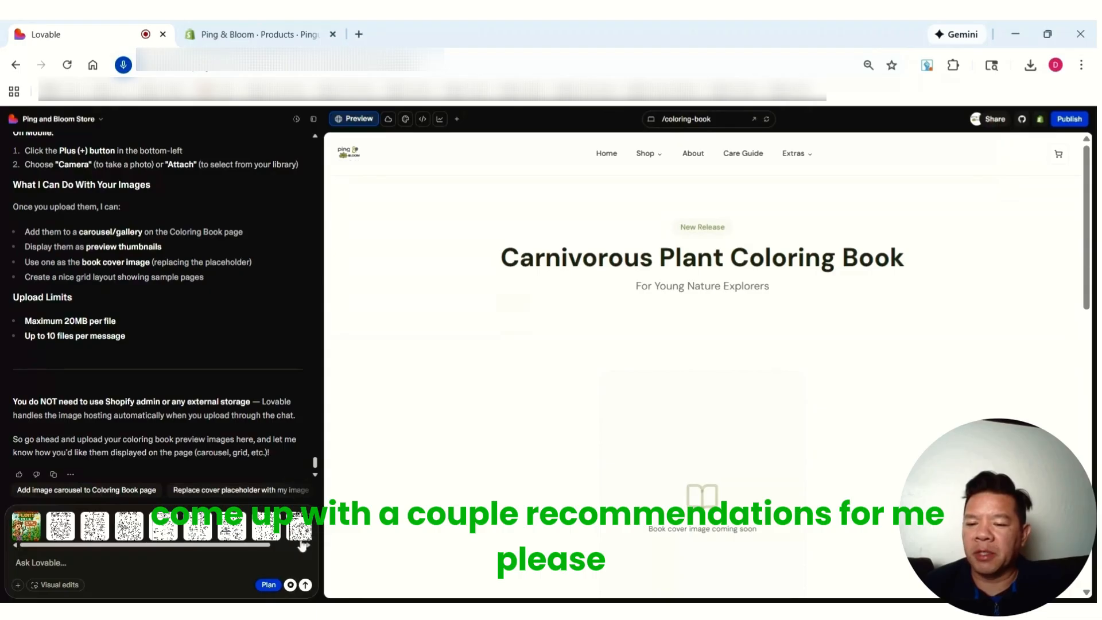
left_click(290, 584)
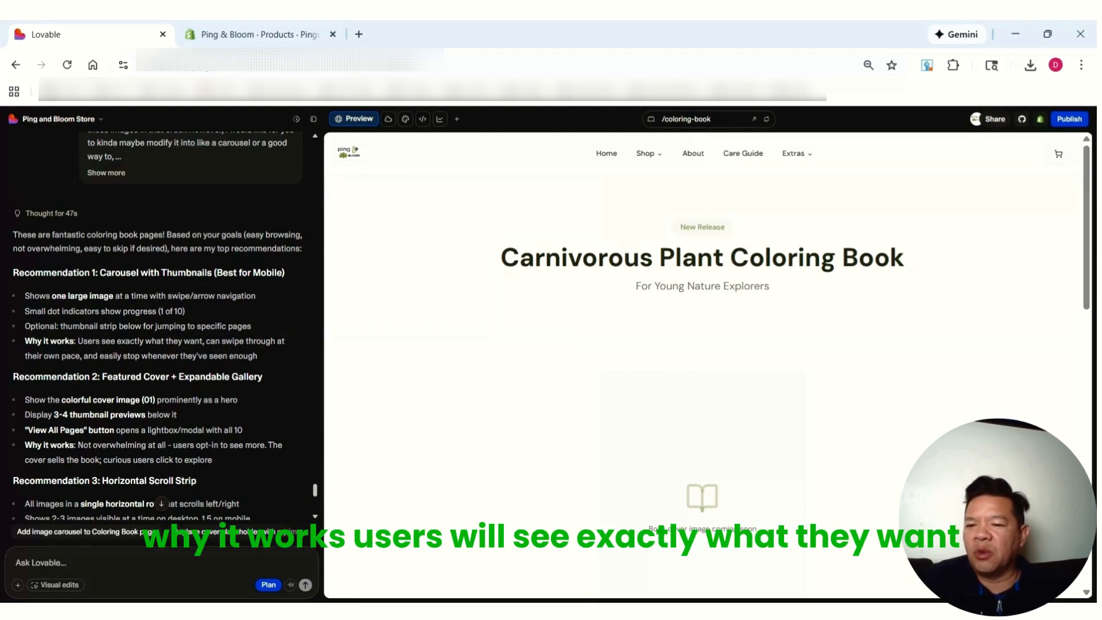
scroll(270, 380, "down", 5)
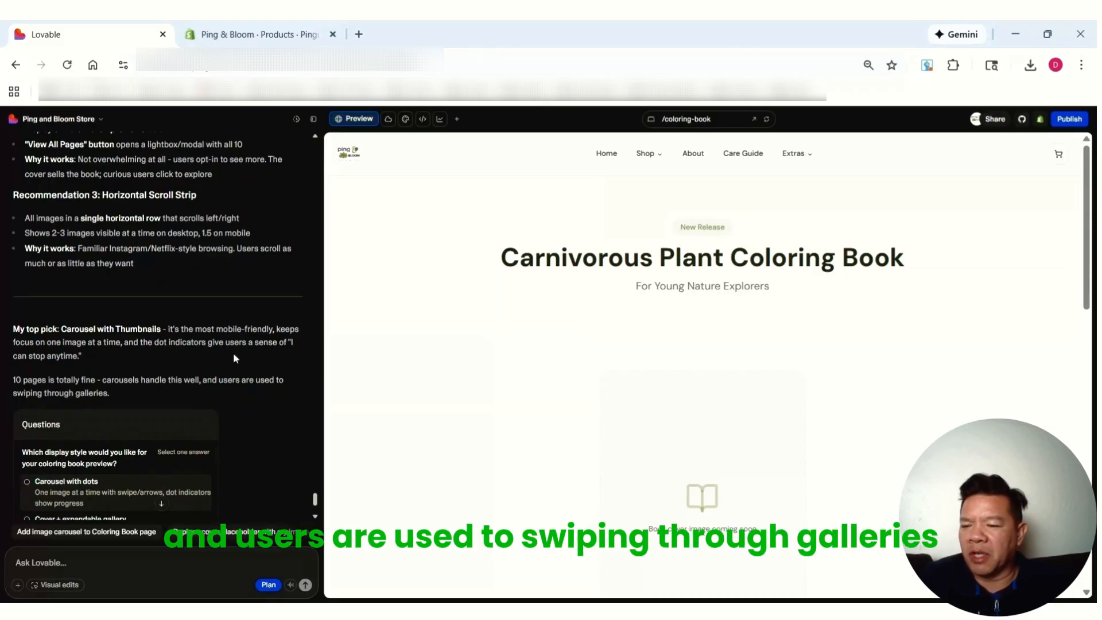
scroll(233, 354, "down", 3)
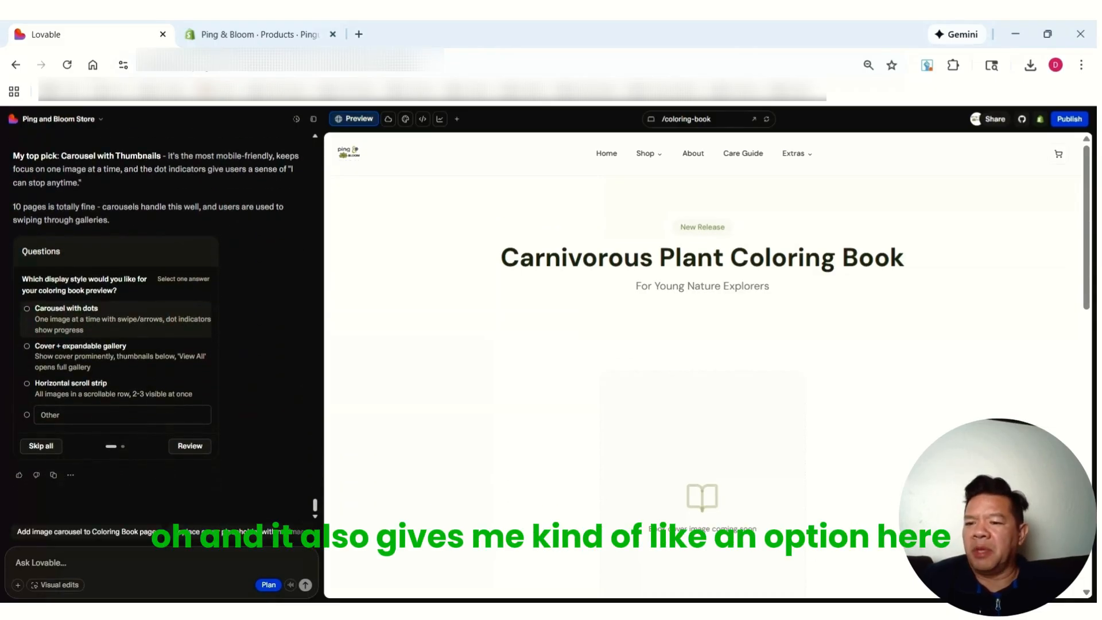
Step: Submit the carousel with dots as the display style, approve the plan, and expand the list of edits being made
key("Return")
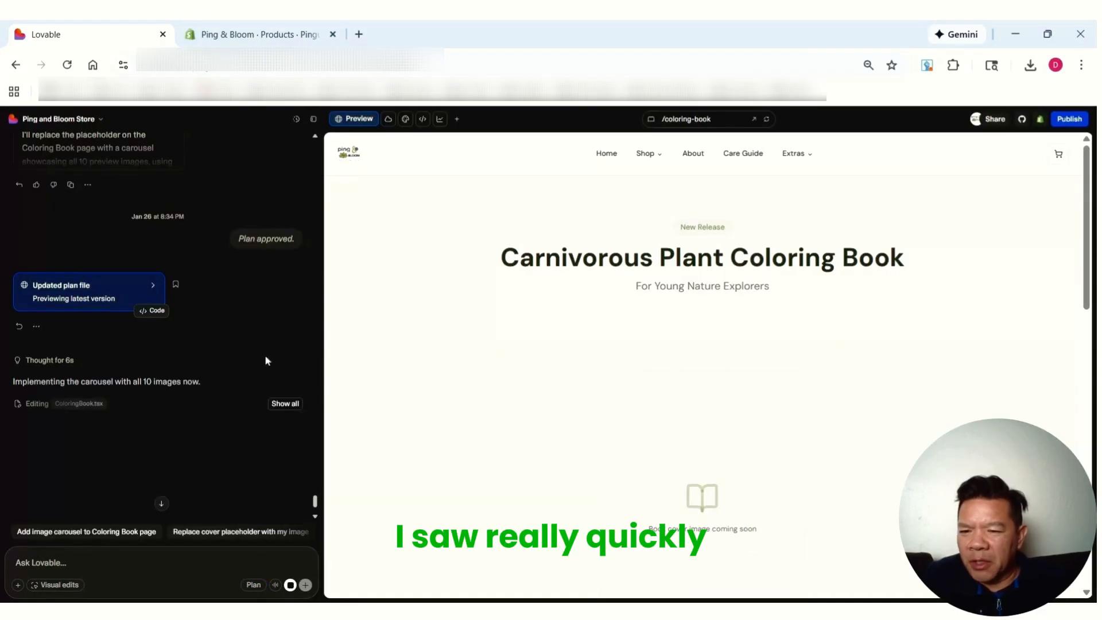
left_click(281, 405)
scroll(266, 321, "down", 2)
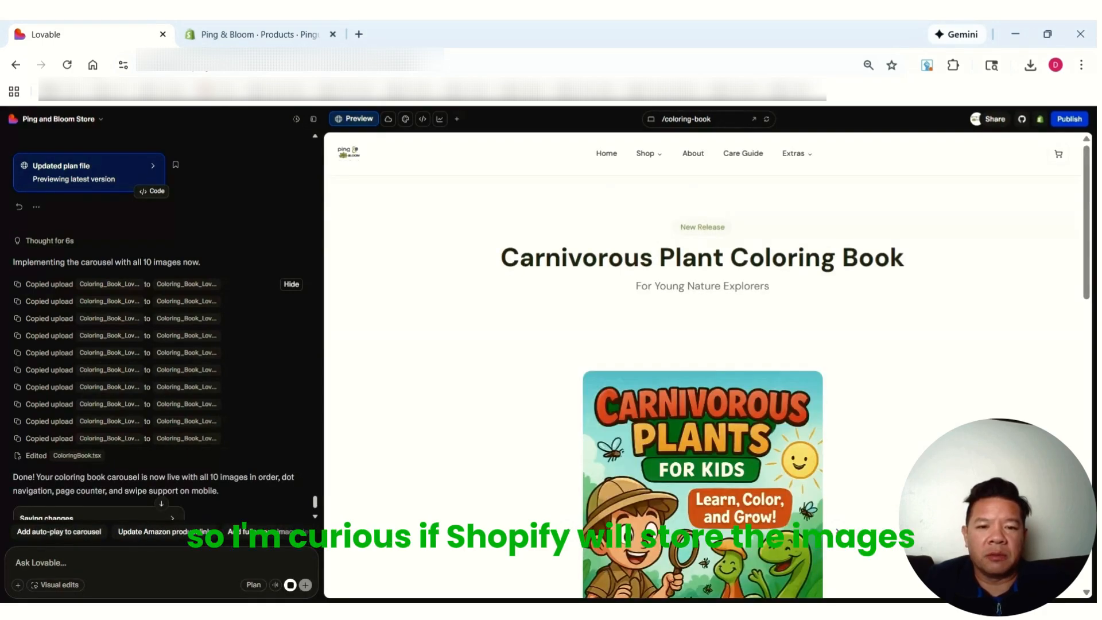
Step: Test the new Coloring Book carousel by advancing through its images from the cover to page 10
scroll(528, 359, "down", 1)
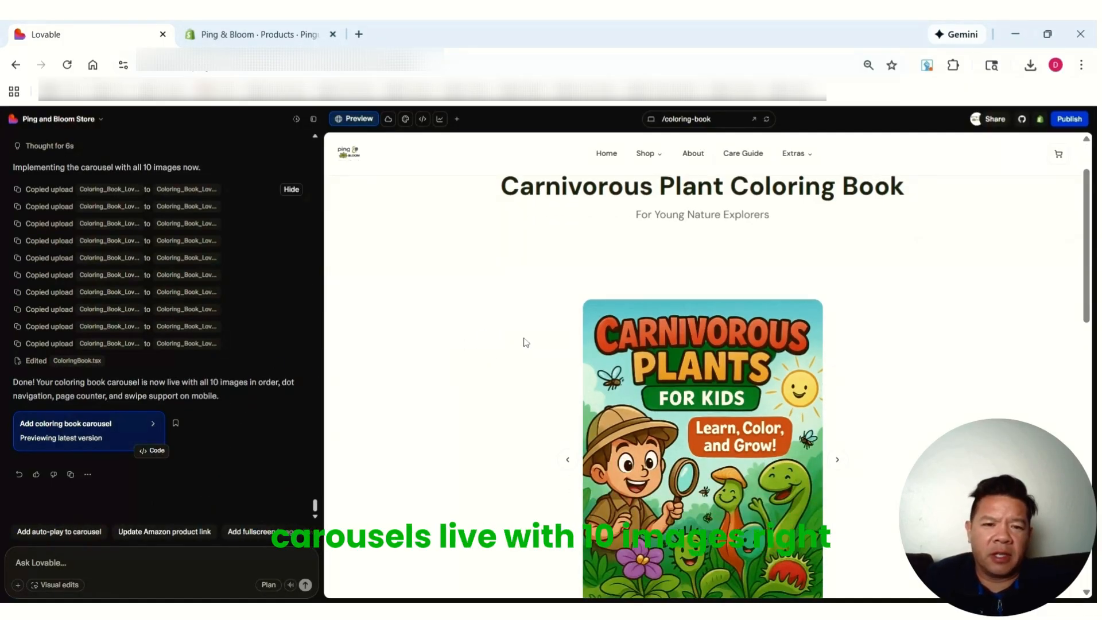
scroll(526, 343, "down", 3)
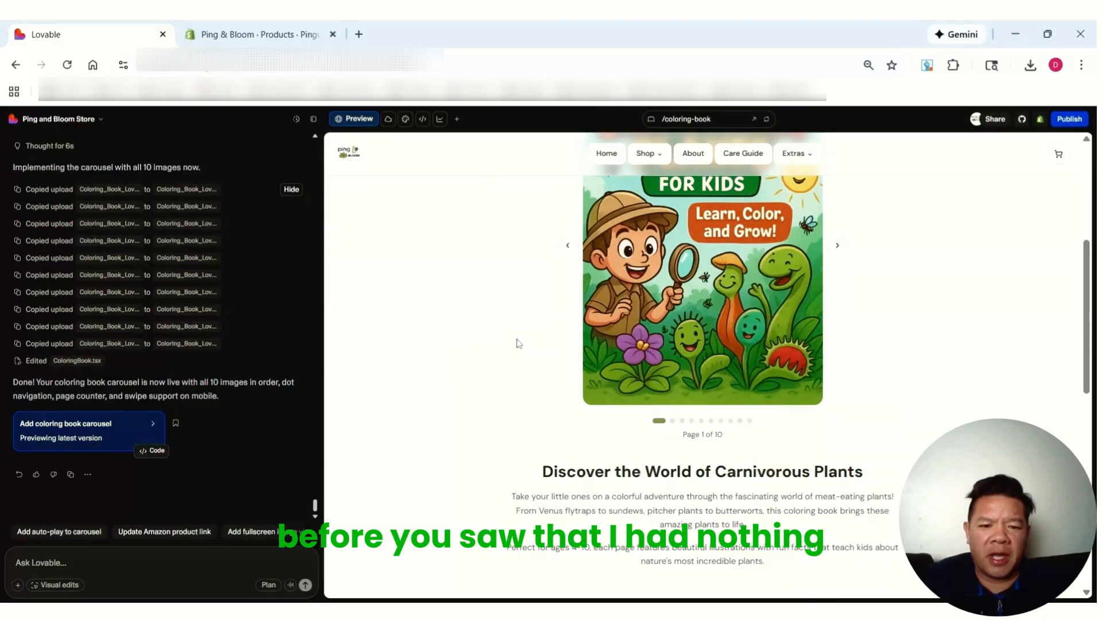
scroll(510, 348, "down", 2)
scroll(508, 350, "up", 5)
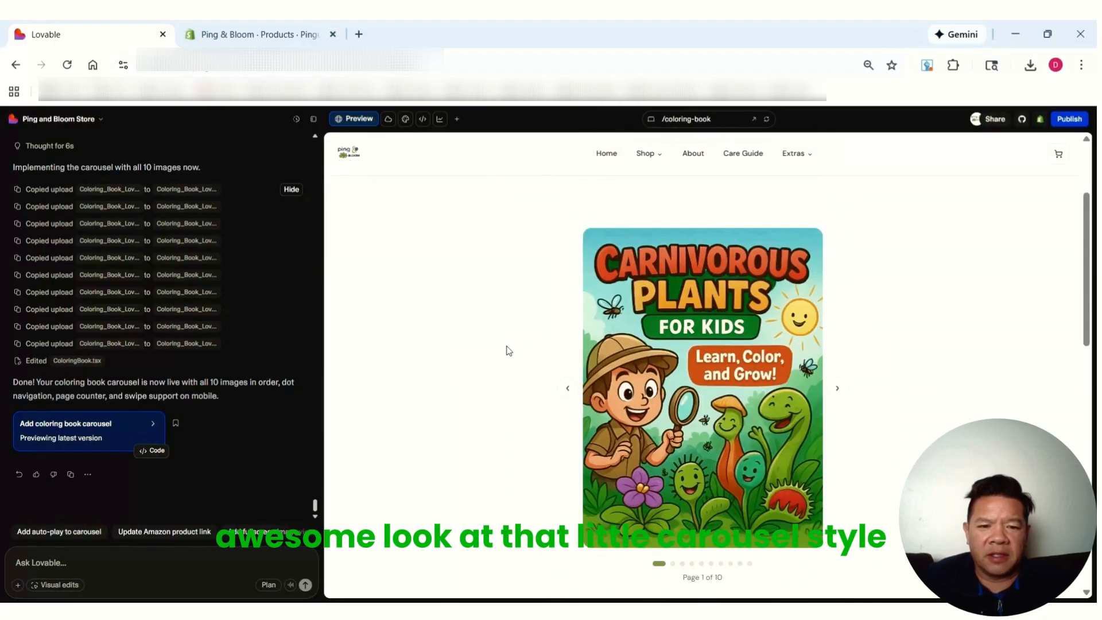
scroll(507, 349, "down", 3)
scroll(841, 320, "up", 1)
left_click(838, 316)
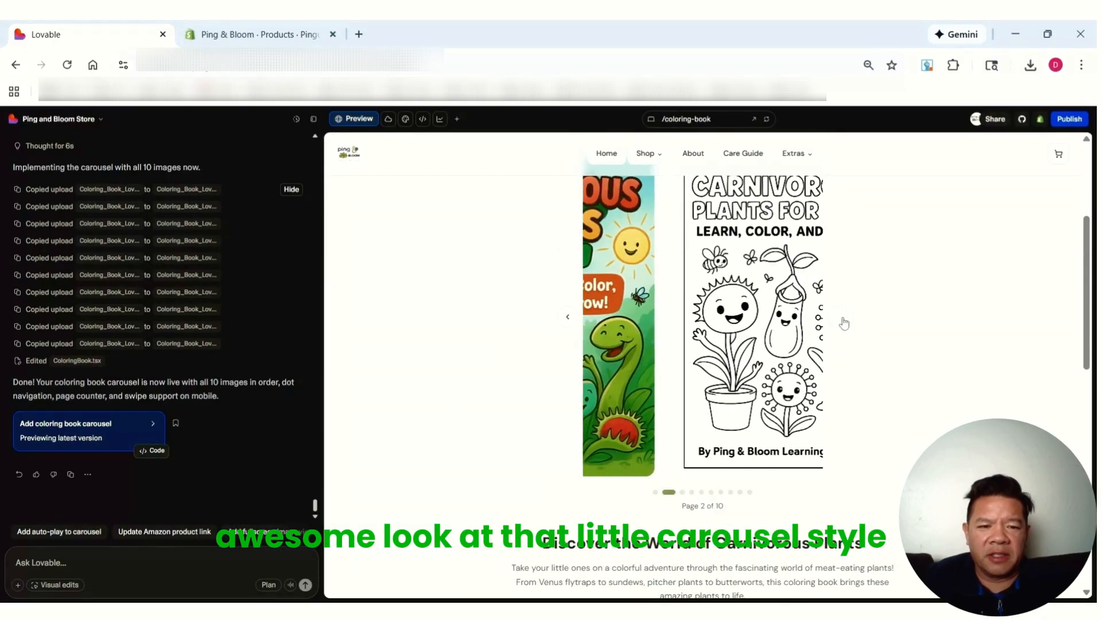
left_click(837, 392)
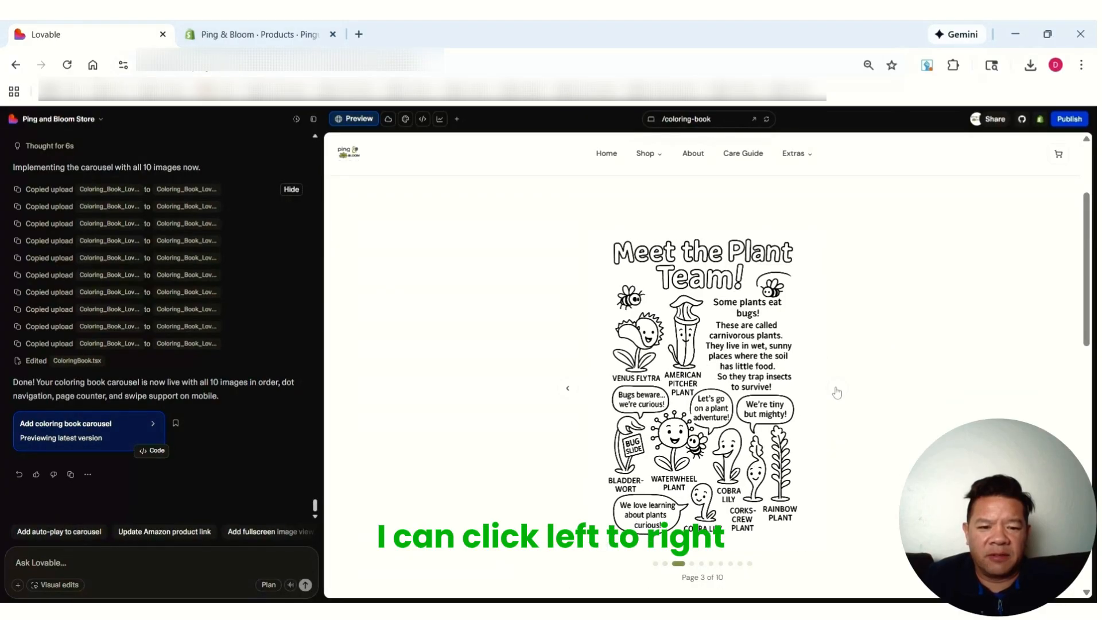
left_click(837, 392)
left_click(838, 328)
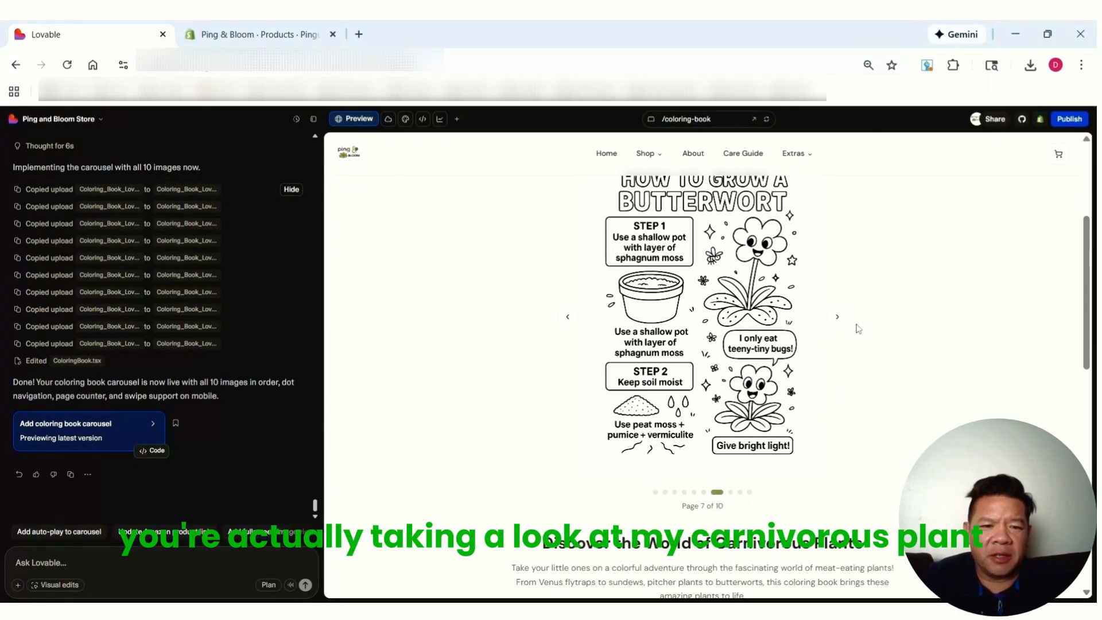
left_click(844, 324)
left_click(843, 325)
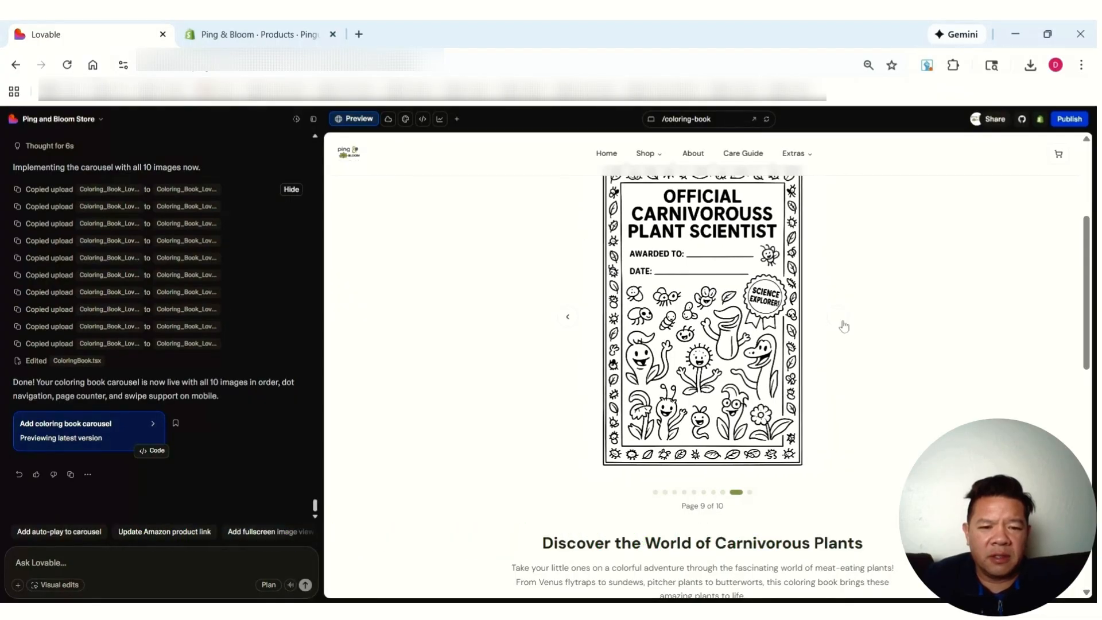
left_click(843, 326)
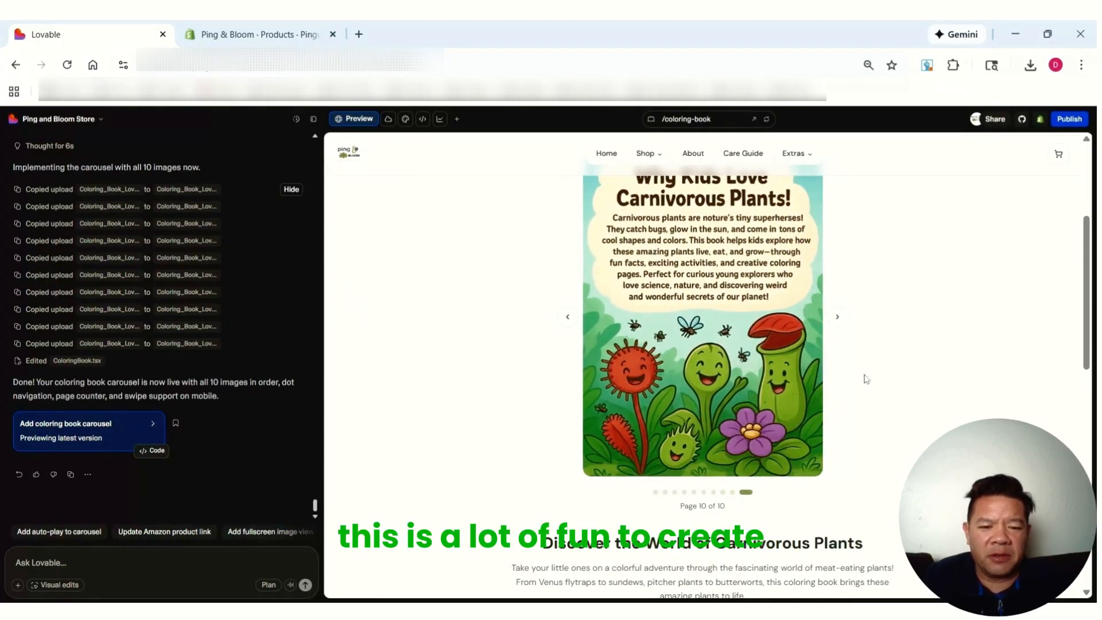
scroll(865, 383, "down", 1)
scroll(866, 383, "down", 8)
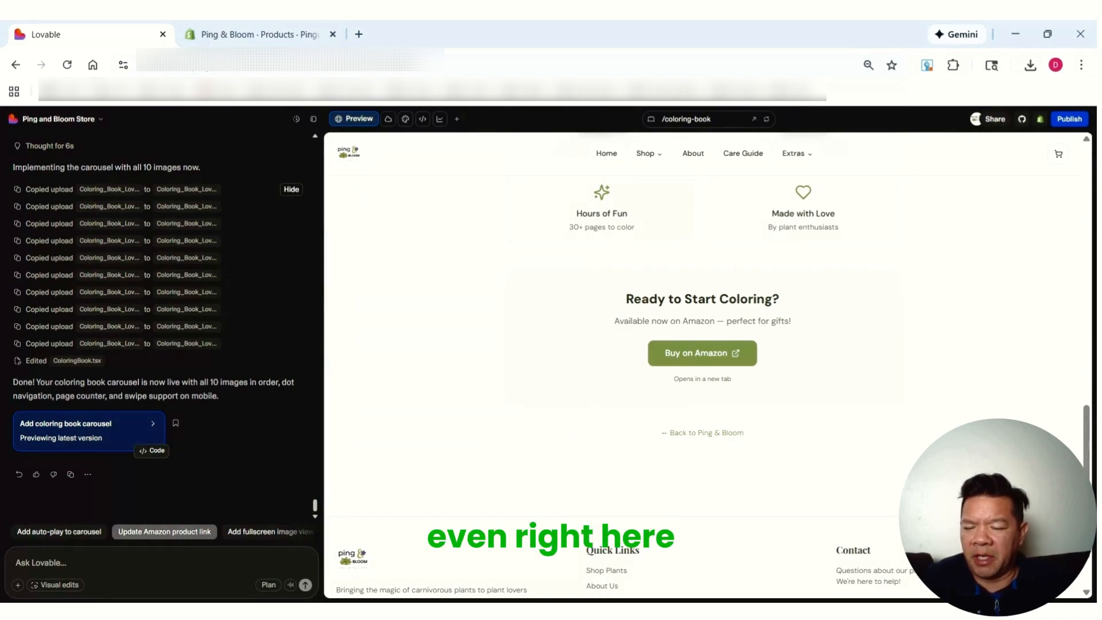
left_click(161, 533)
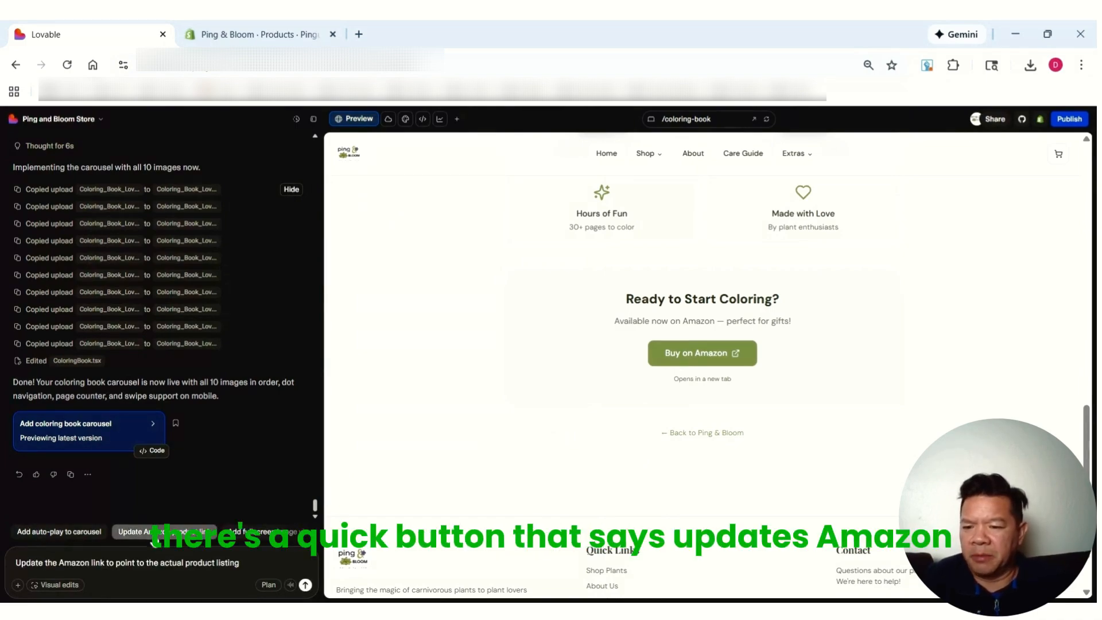
left_click(306, 584)
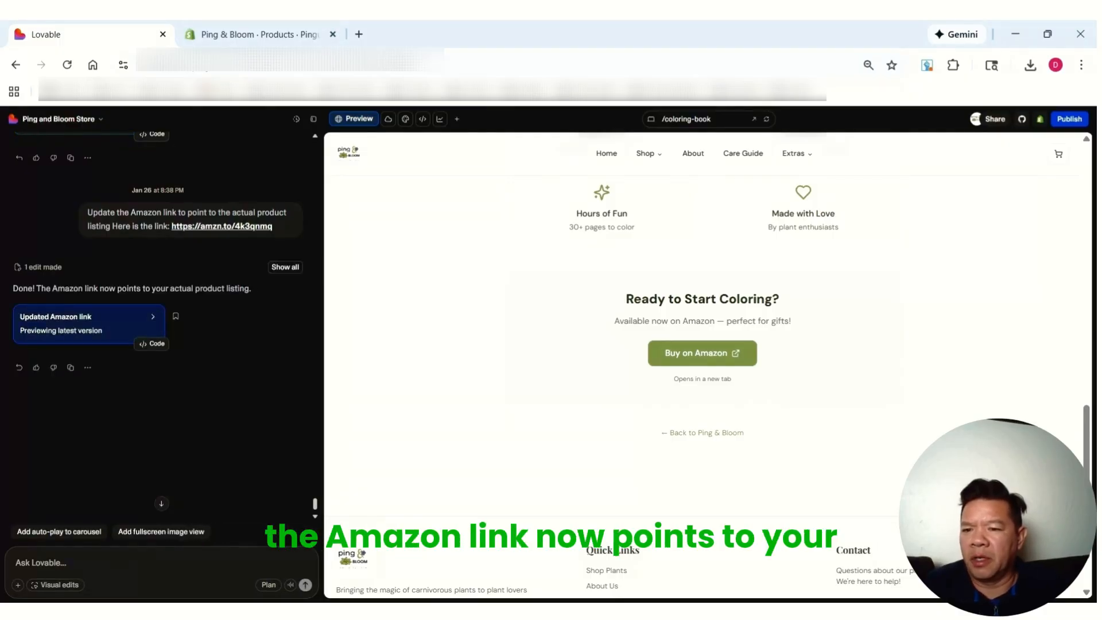
Step: Check how the whole Coloring Book page looks in the tablet preview and its upper section in the mobile preview
scroll(574, 345, "up", 10)
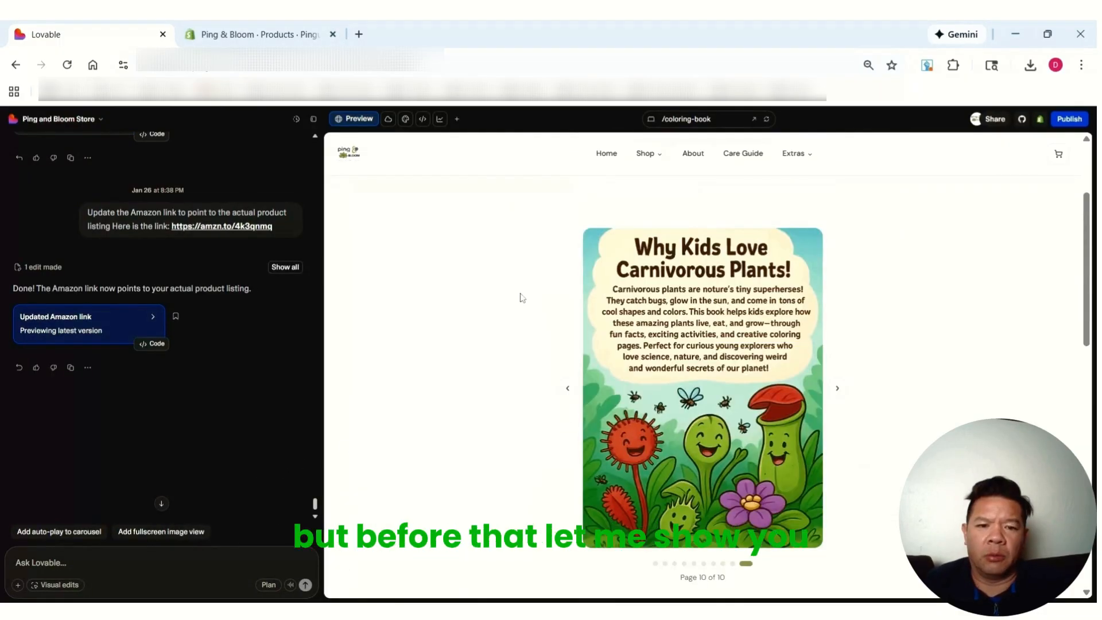
scroll(520, 297, "up", 2)
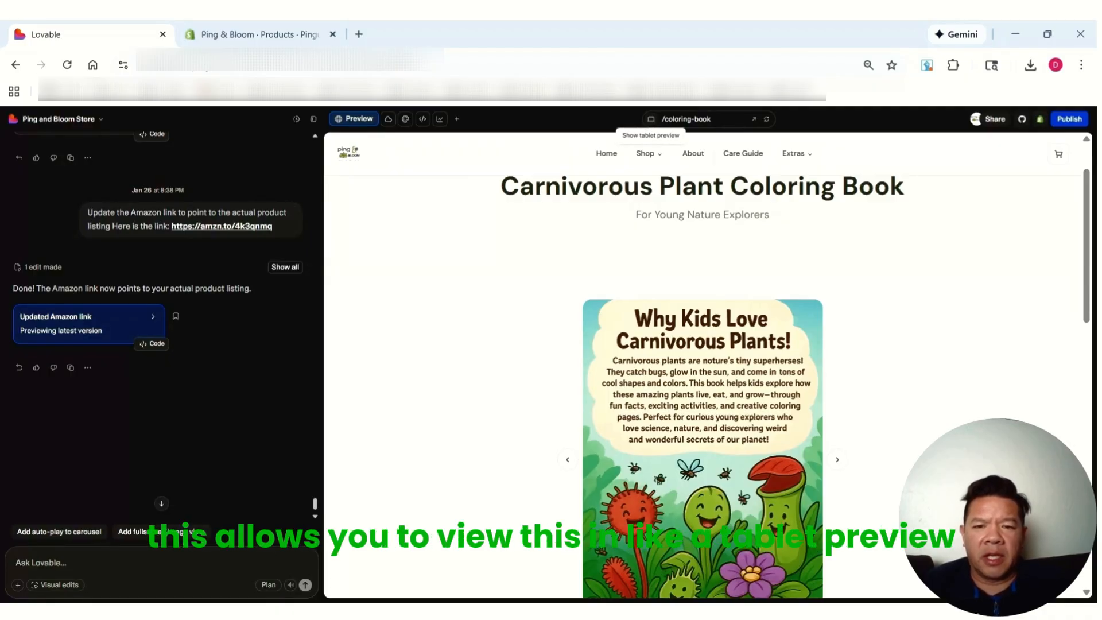
left_click(650, 119)
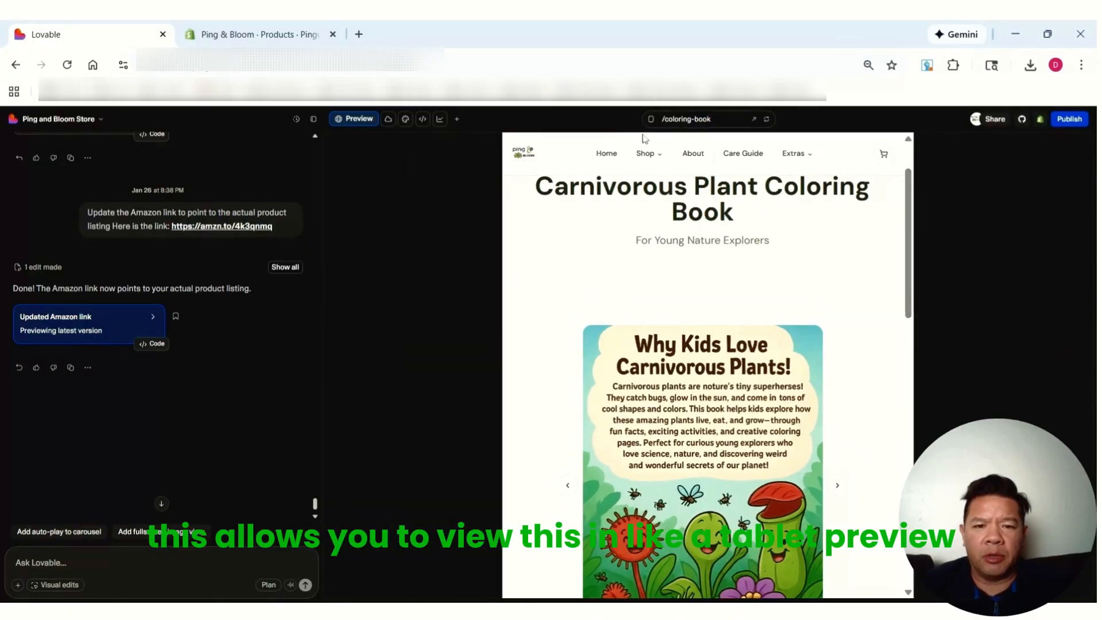
scroll(556, 290, "down", 4)
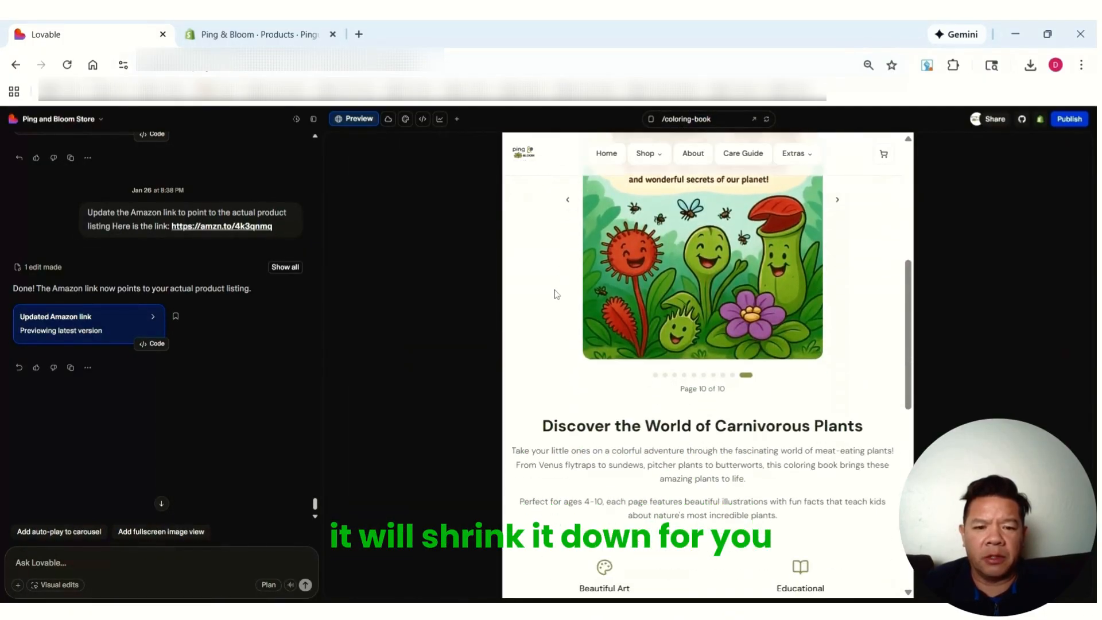
scroll(554, 295, "down", 11)
scroll(552, 293, "up", 11)
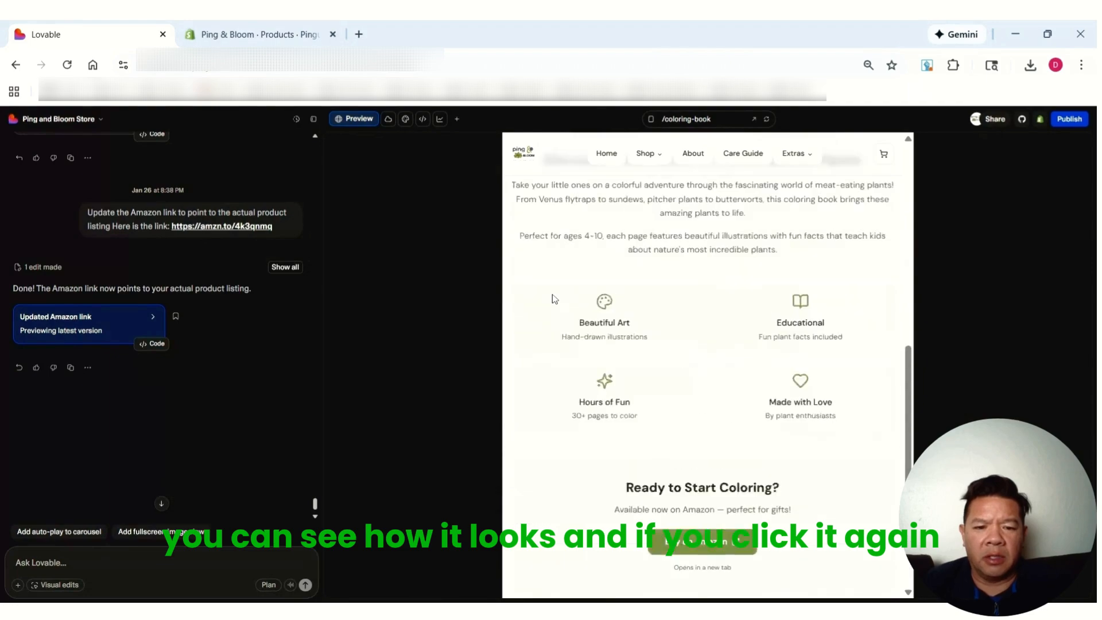
scroll(552, 295, "up", 4)
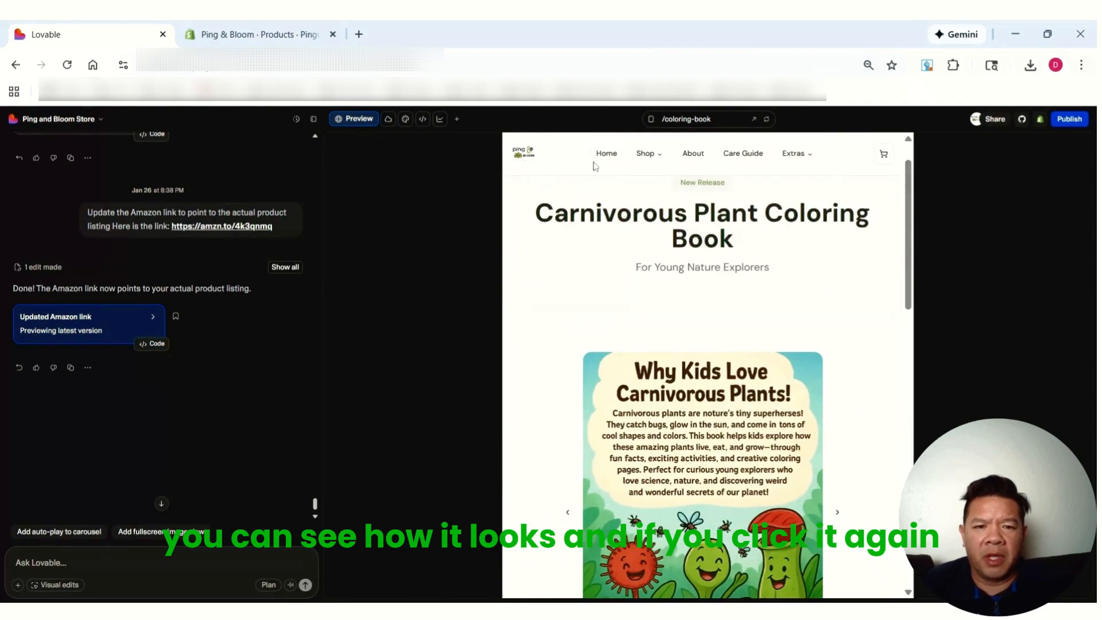
left_click(651, 118)
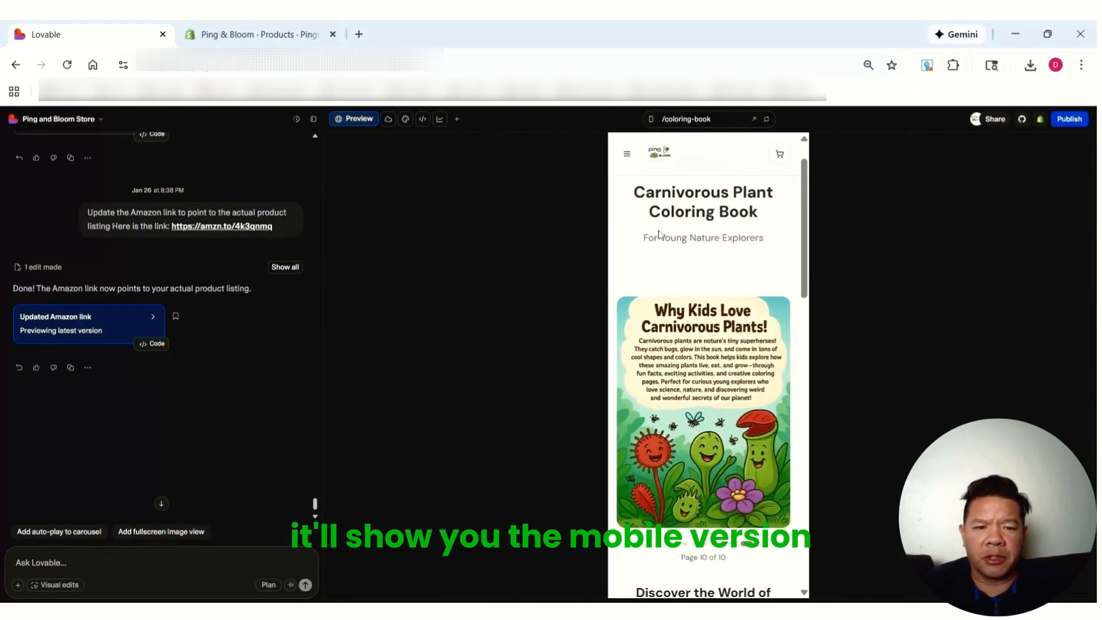
scroll(717, 281, "up", 1)
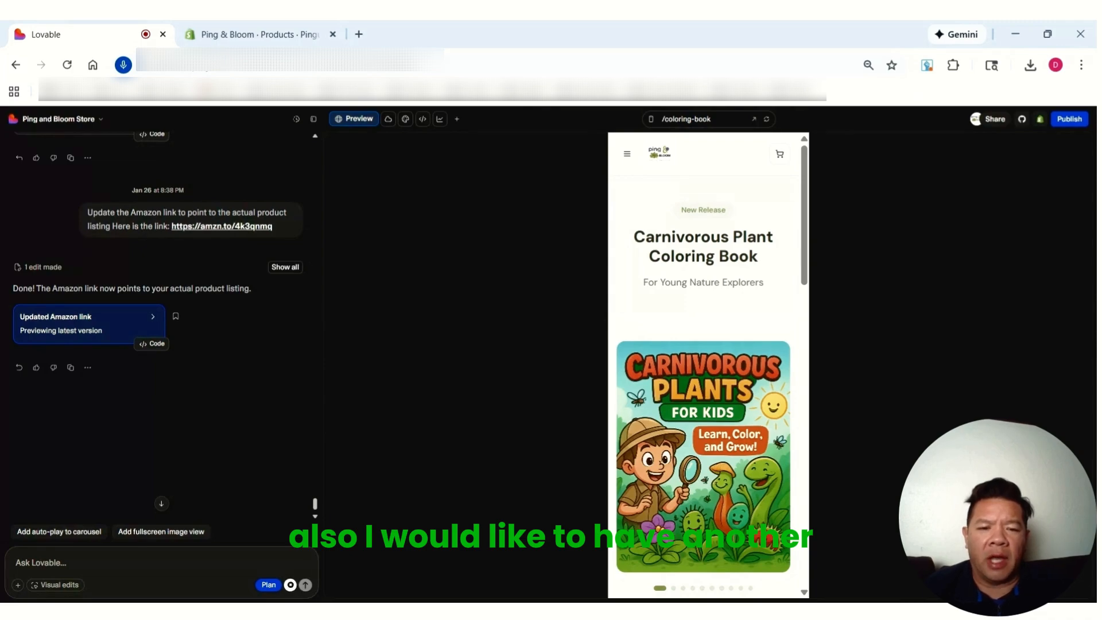
Step: Dictate and submit, without plan mode, a request for less top white space, a top 'Buy on Amazon' button, 90+ pages, and 'Made with Love by Ping and Bloom'
scroll(724, 403, "down", 10)
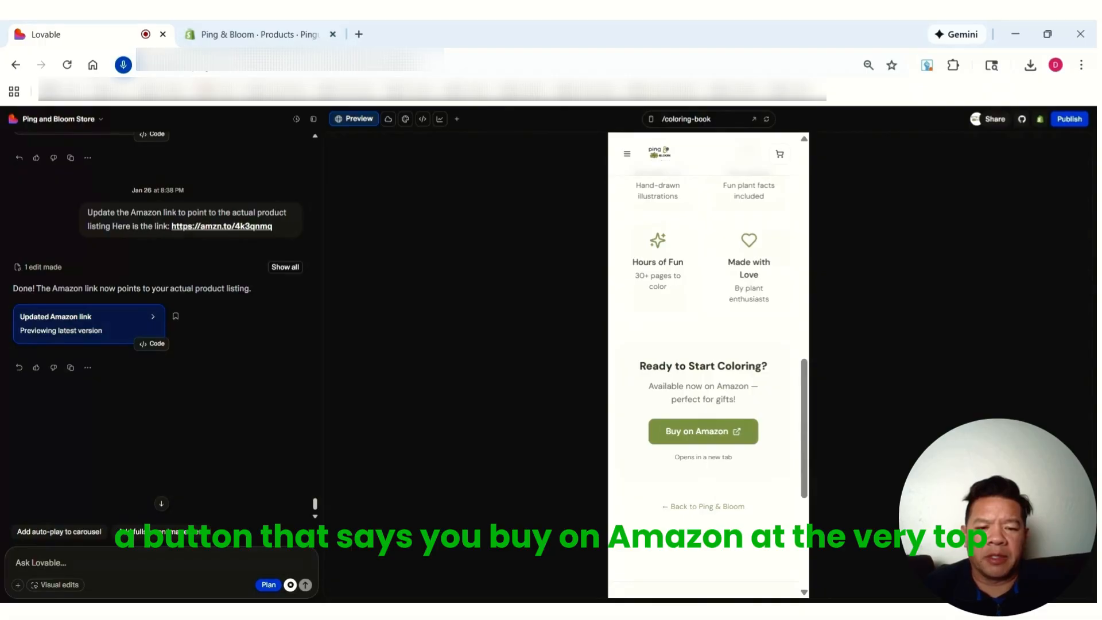
scroll(705, 368, "up", 10)
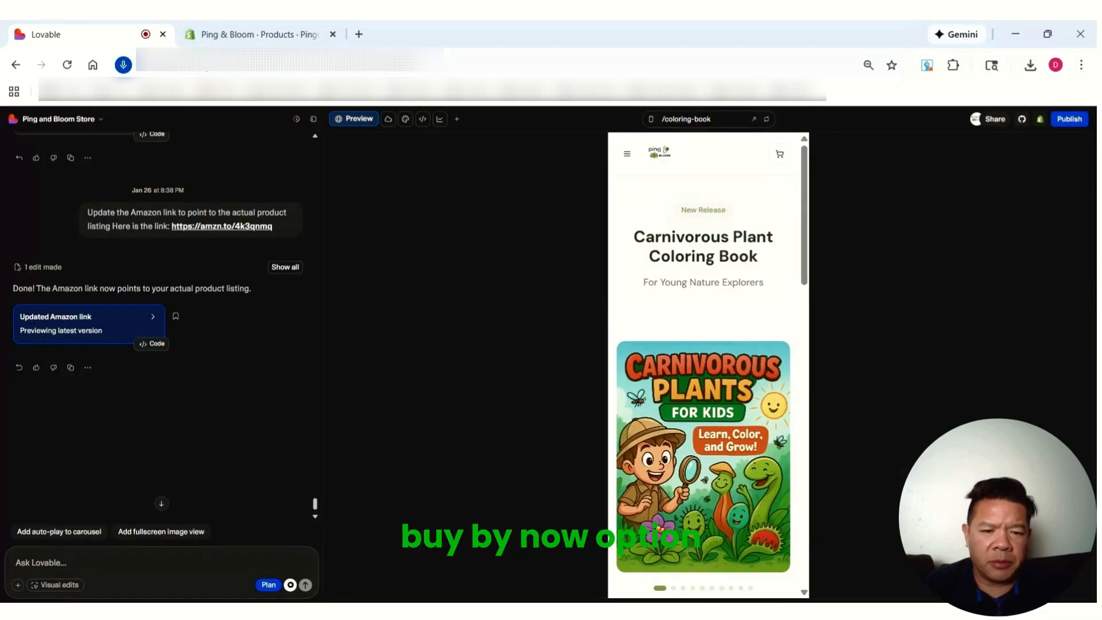
scroll(754, 368, "down", 6)
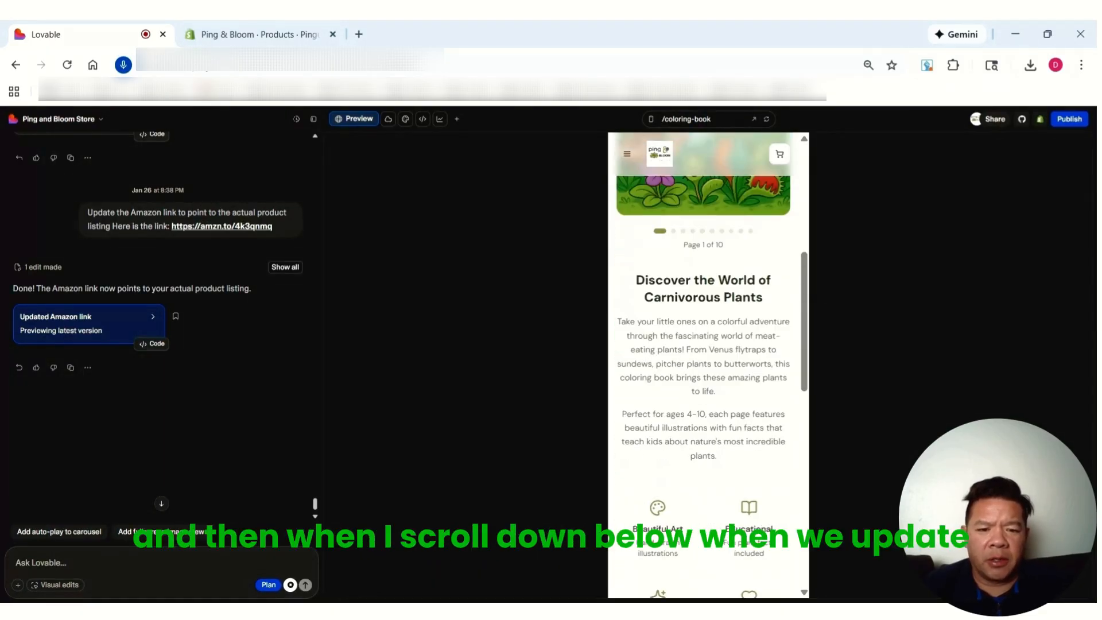
scroll(753, 367, "down", 5)
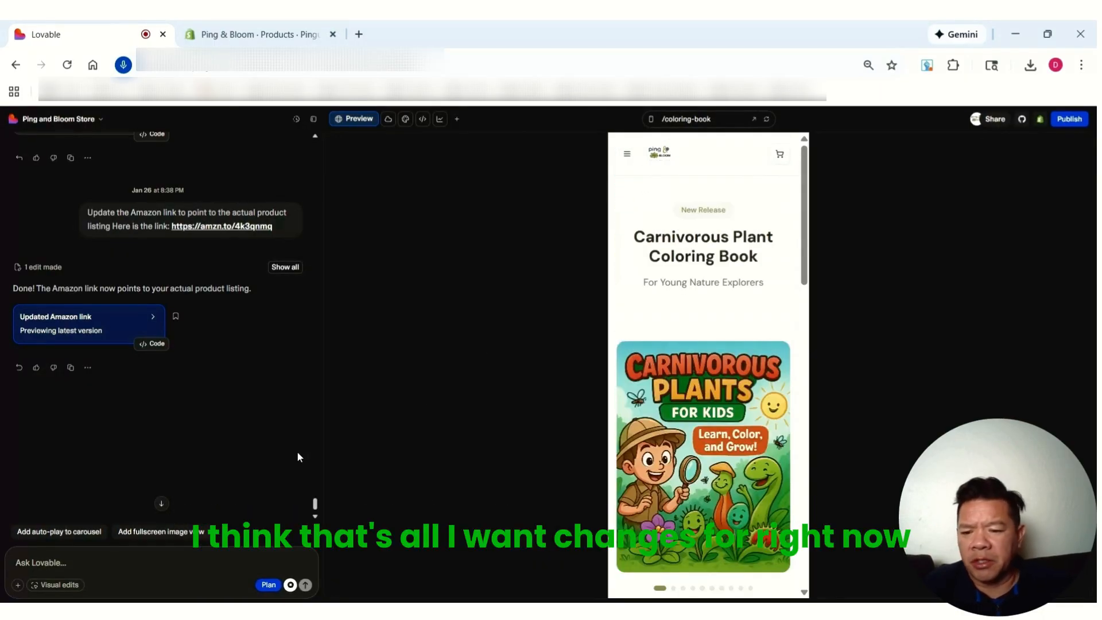
left_click(290, 584)
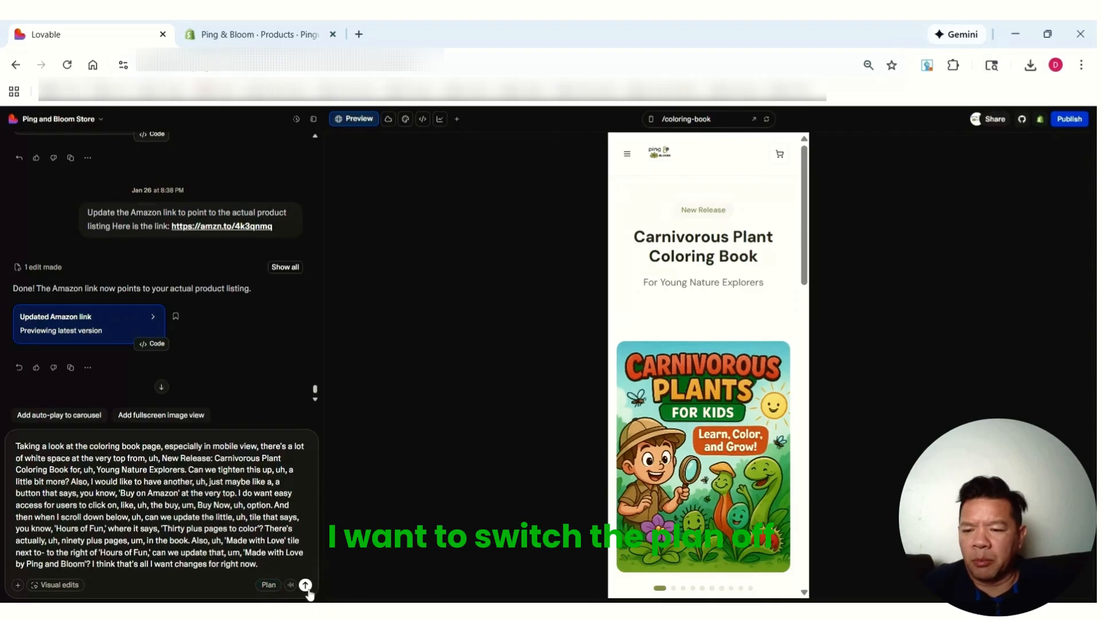
left_click(305, 585)
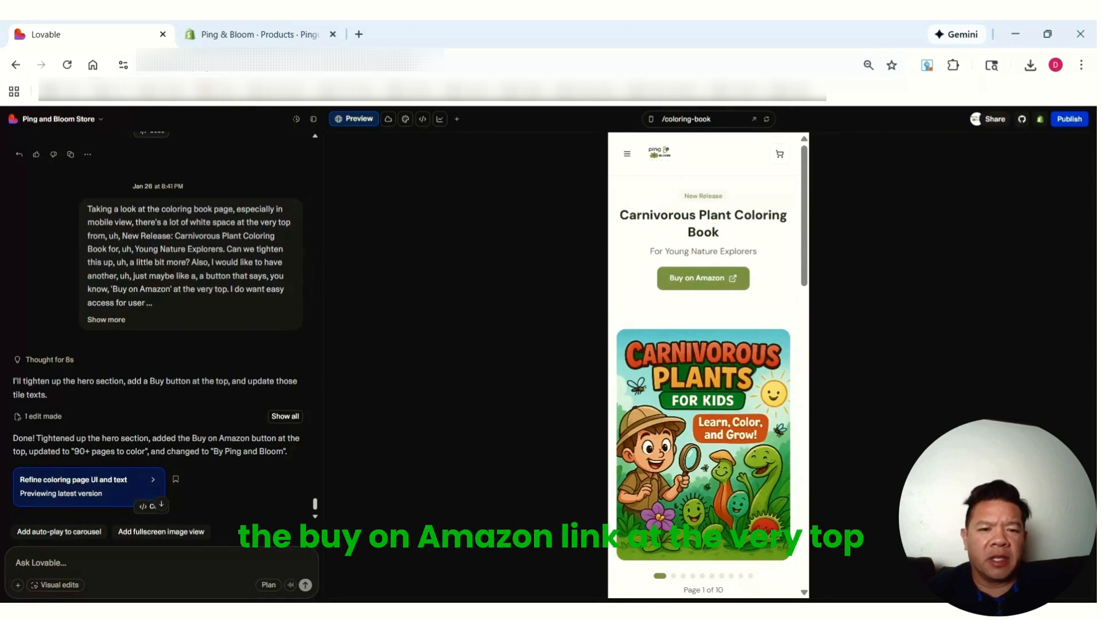
Step: Review the updated hero section, feature tiles and change summary in mobile view, and return the preview to desktop size
scroll(693, 448, "down", 10)
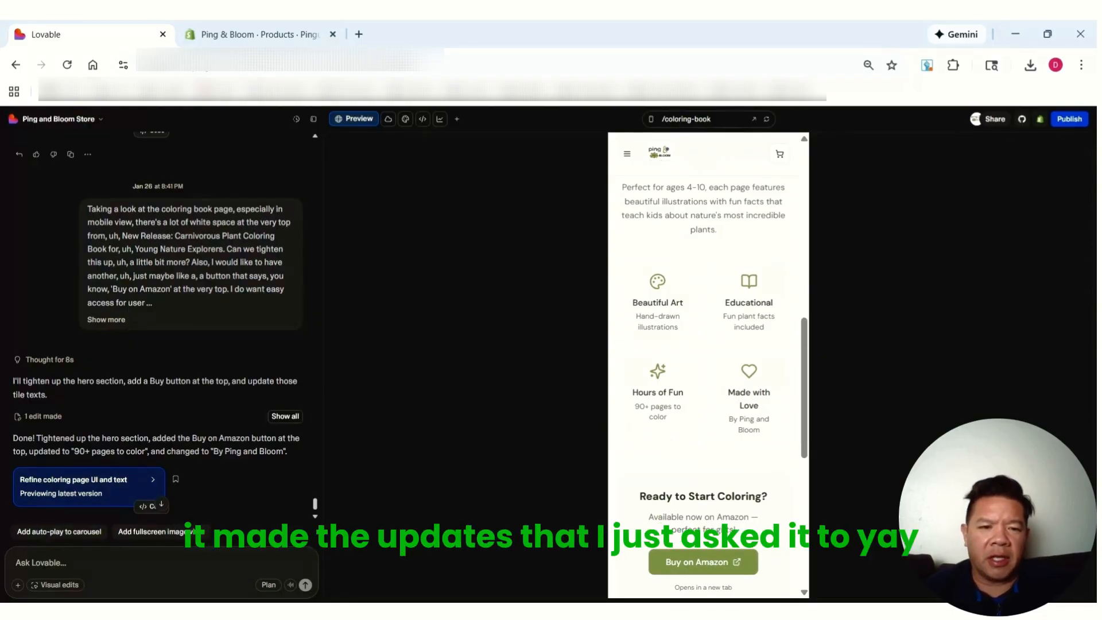
scroll(245, 413, "down", 1)
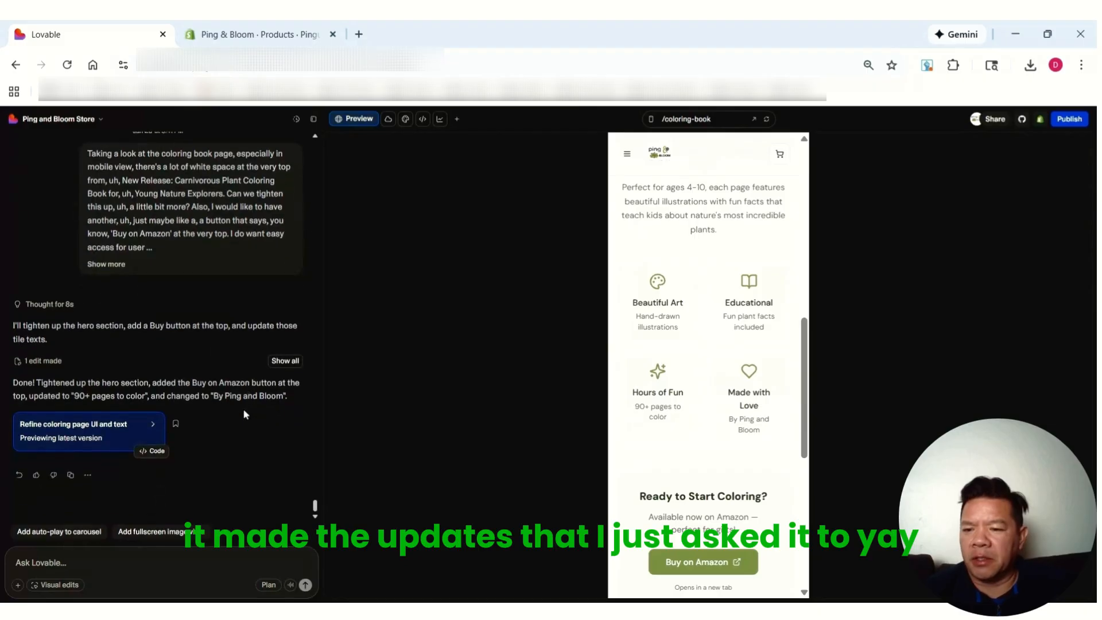
scroll(695, 417, "up", 5)
scroll(696, 417, "up", 5)
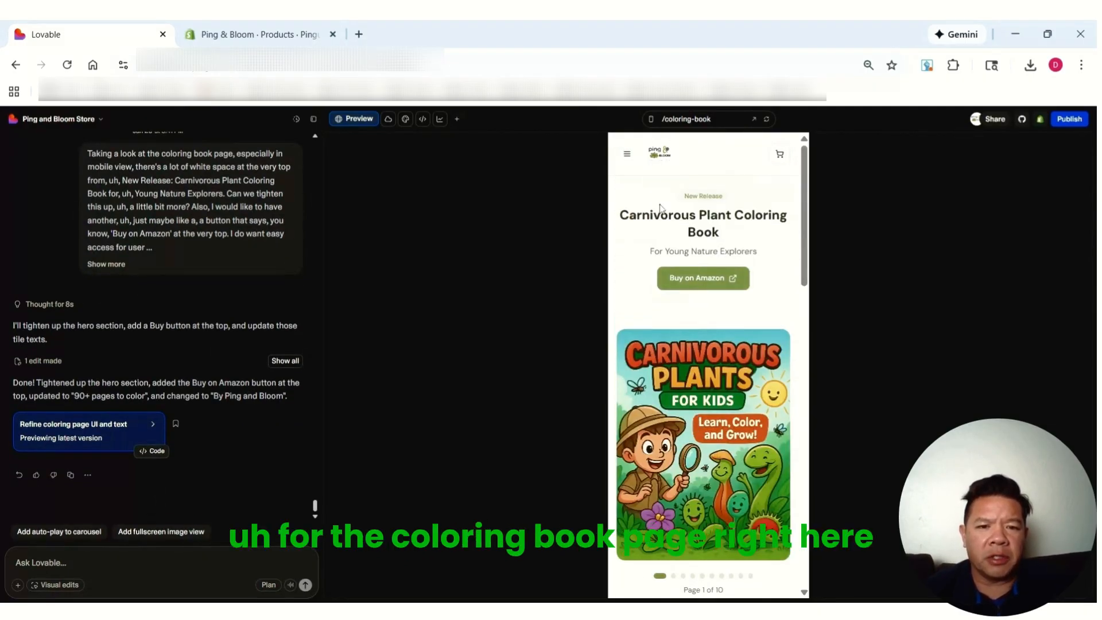
left_click(651, 119)
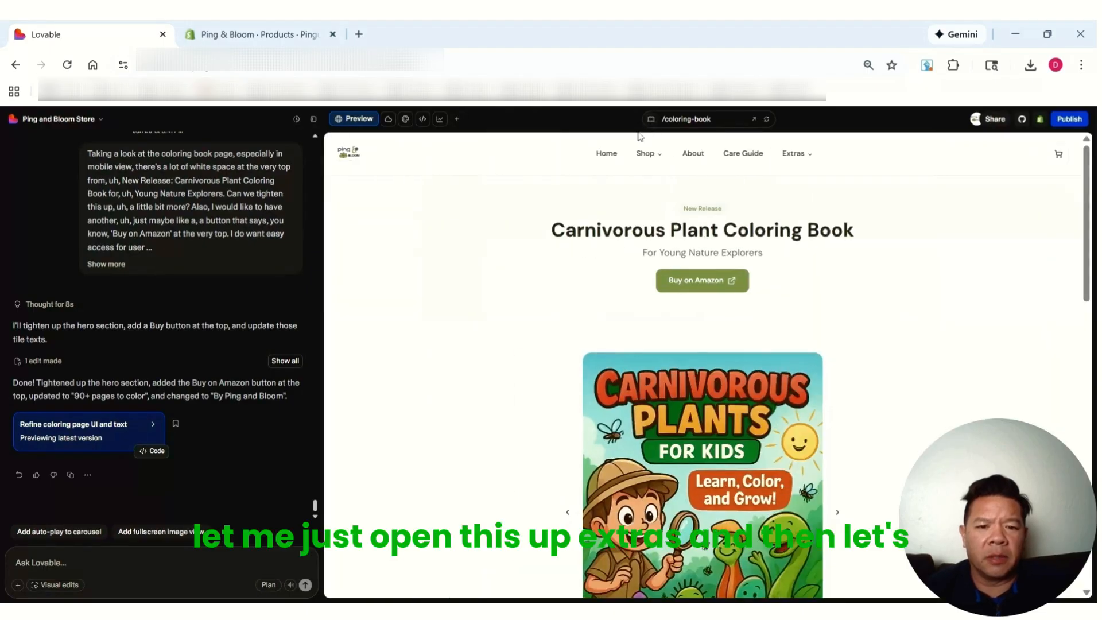
left_click(795, 153)
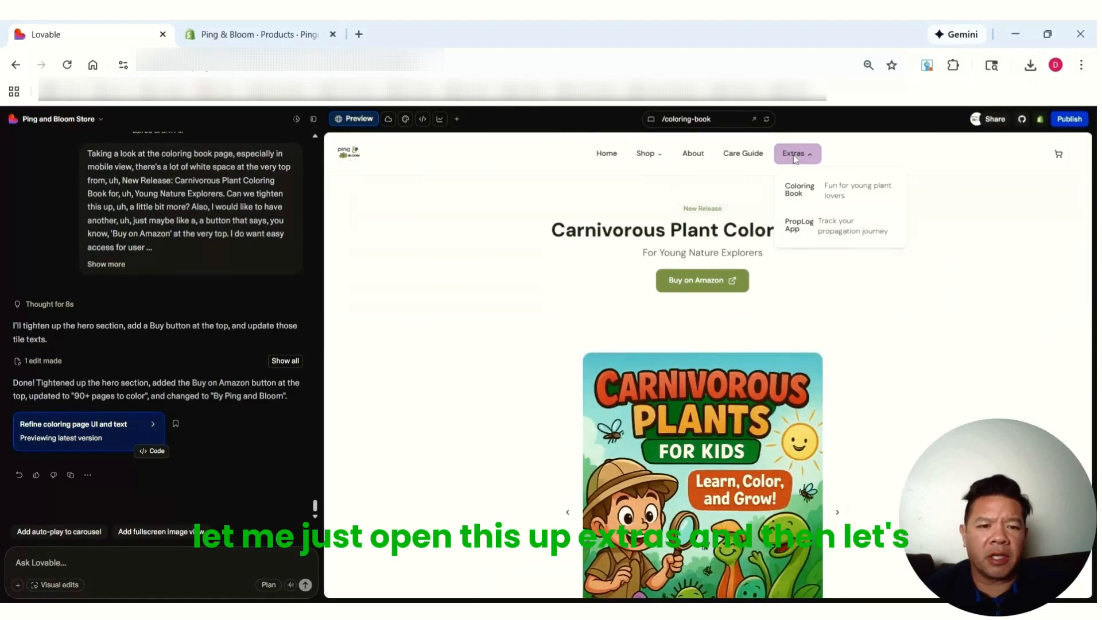
left_click(824, 235)
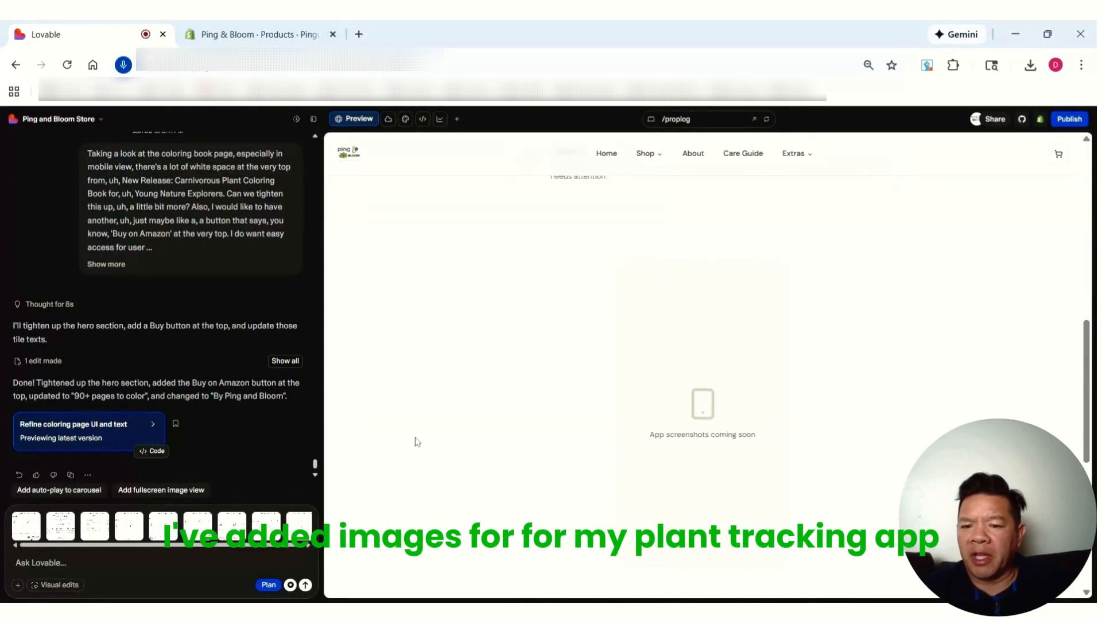
scroll(417, 442, "up", 4)
scroll(417, 441, "up", 4)
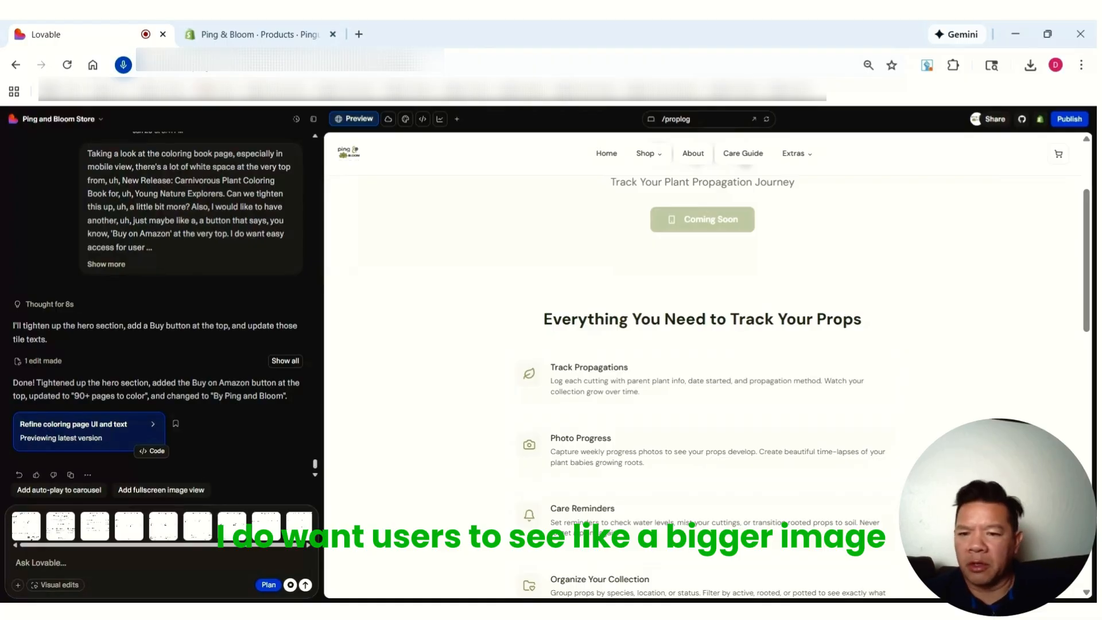
scroll(451, 369, "down", 3)
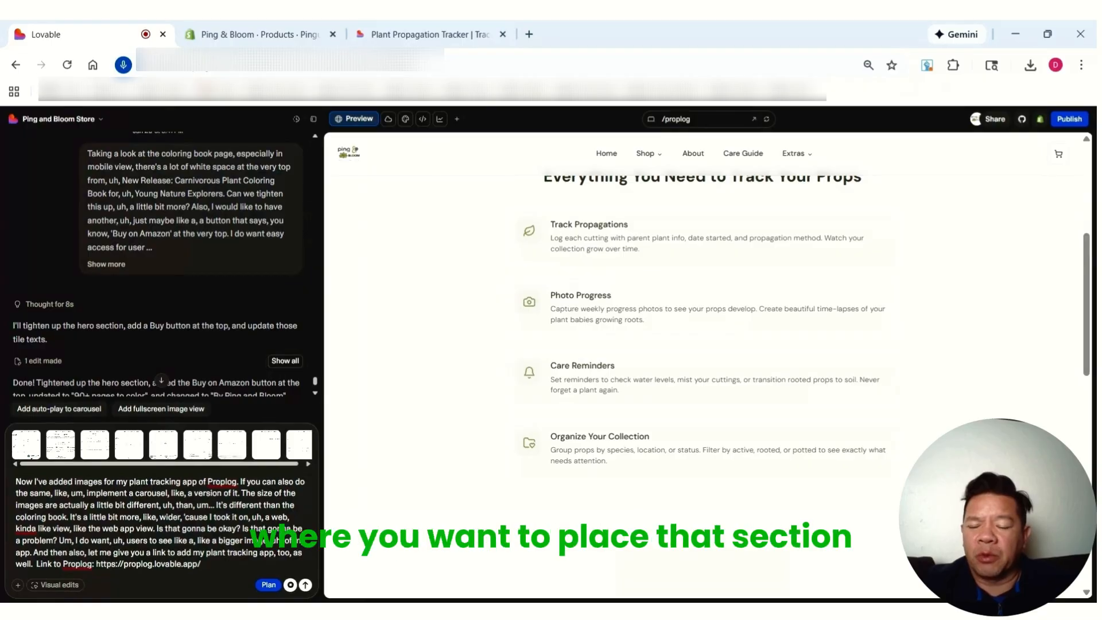
left_click(304, 585)
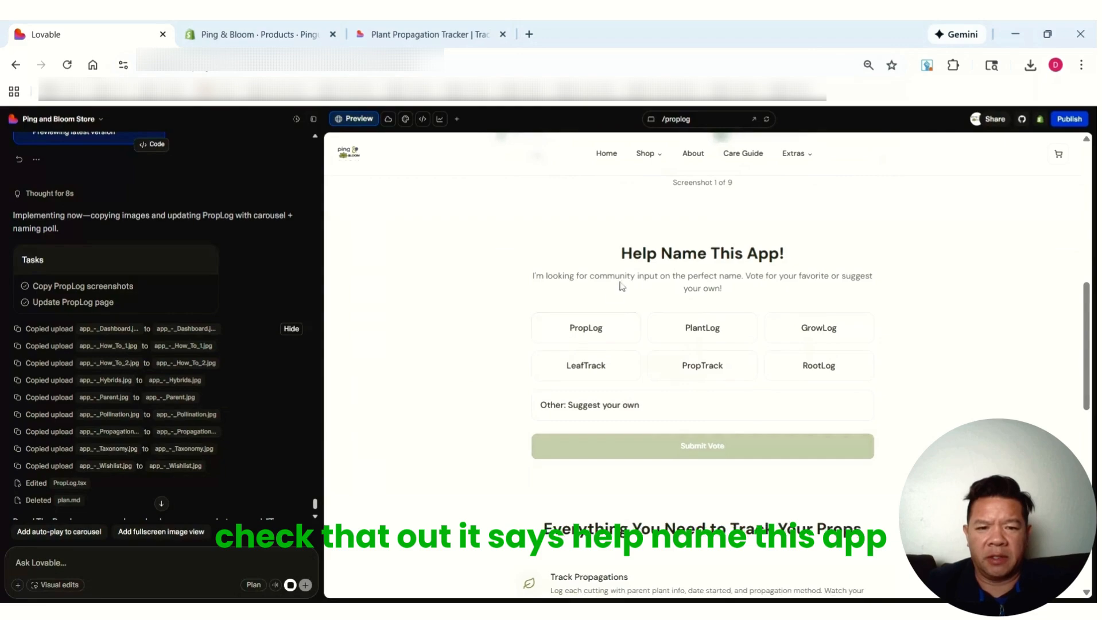
Step: Review the updated PropLog page, including the naming poll, and browse the screenshots in the 'See It in Action' carousel
scroll(481, 392, "down", 8)
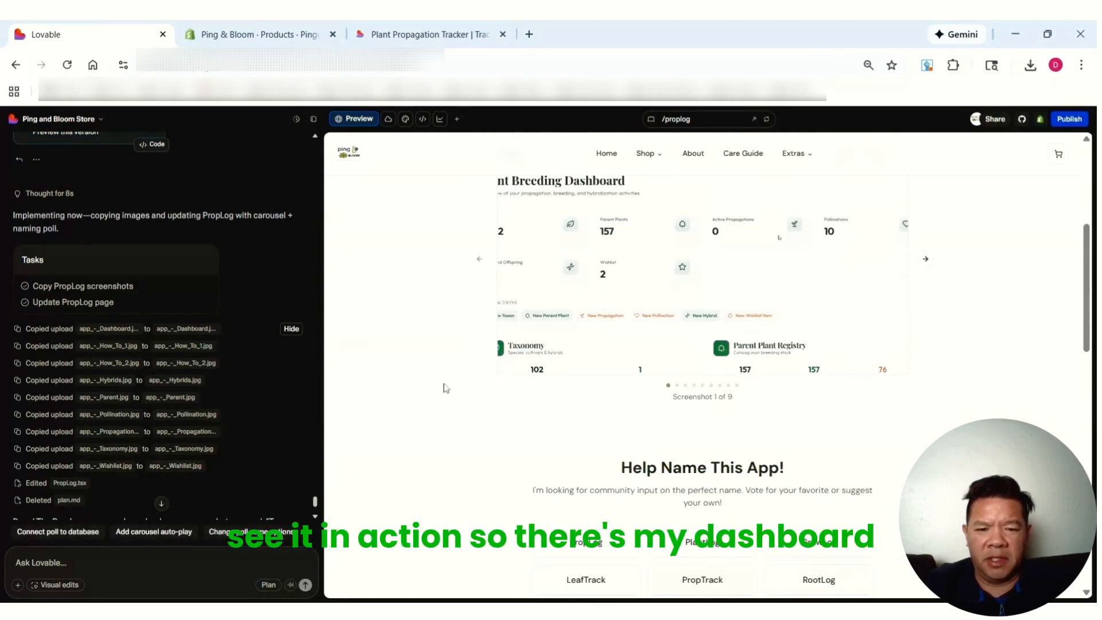
scroll(568, 327, "up", 3)
left_click(925, 402)
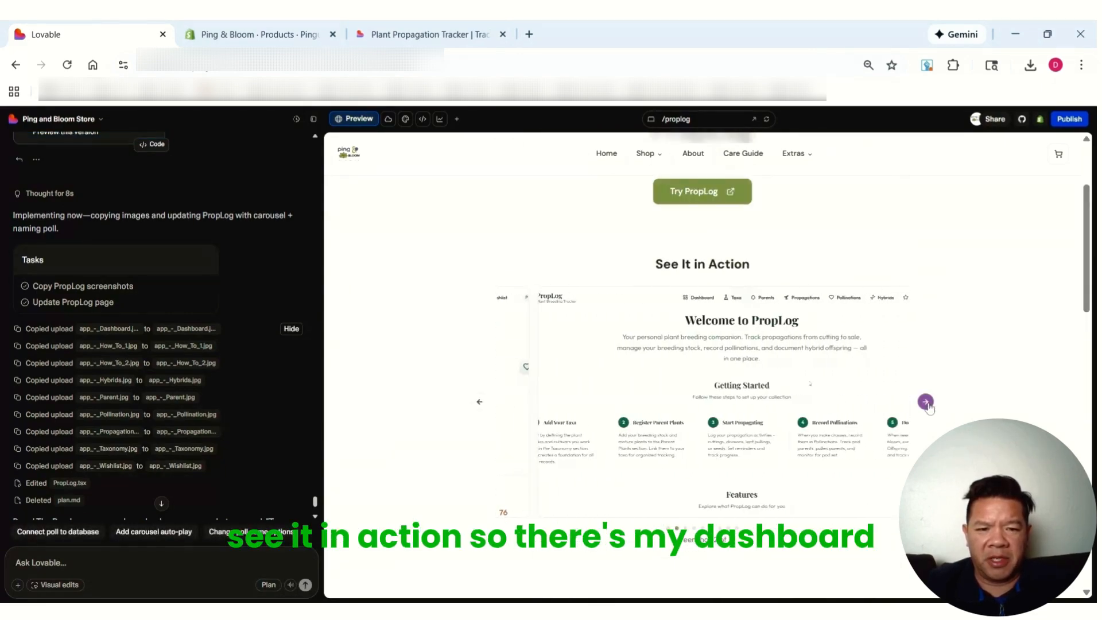
left_click(925, 402)
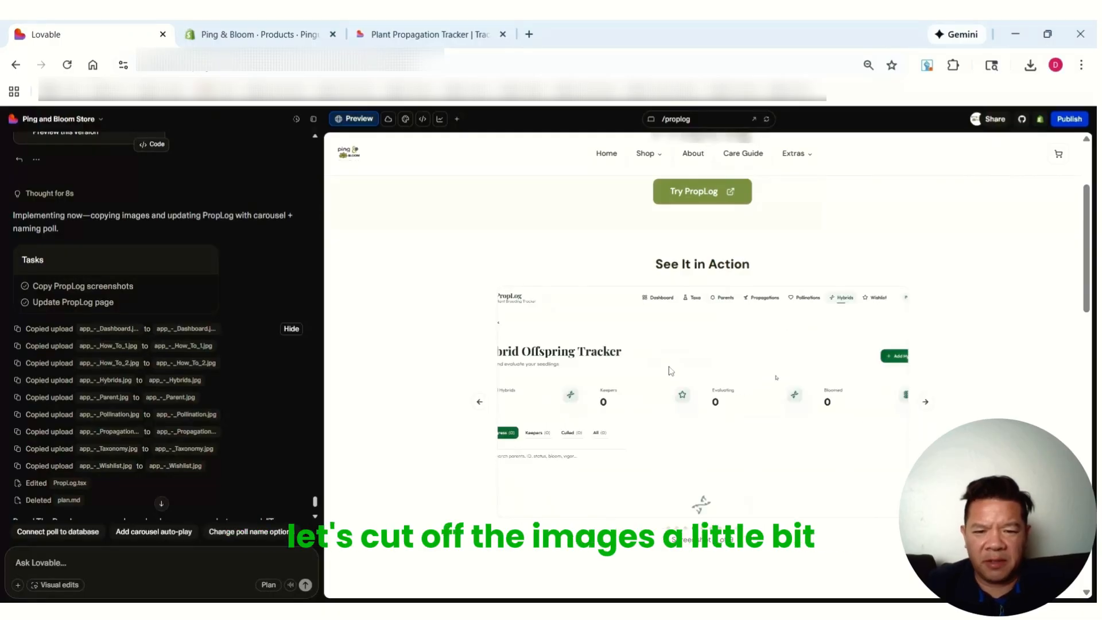
left_click(924, 401)
left_click(925, 401)
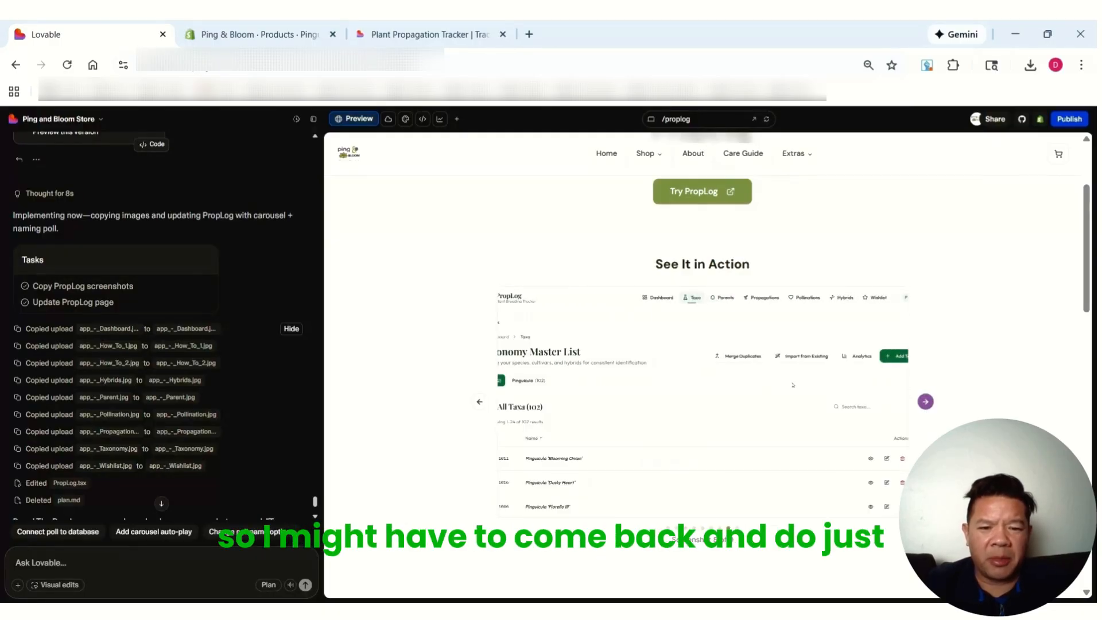
left_click(925, 401)
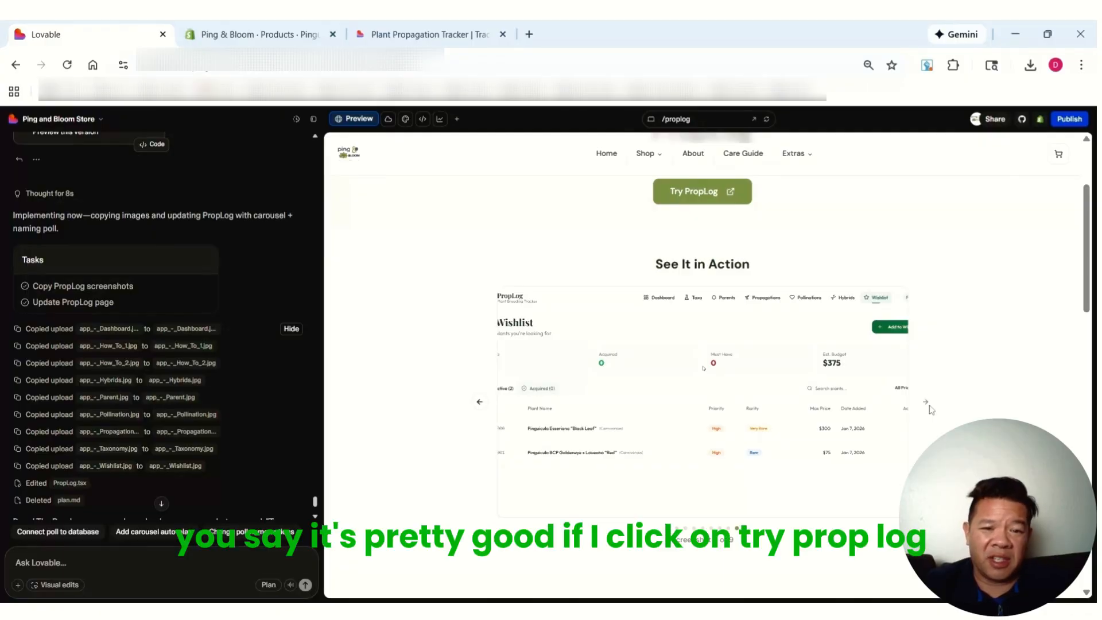
Step: Test the 'Try PropLog' link, close the page it opens, and check the remaining PropLog sections
scroll(714, 342, "up", 3)
left_click(713, 341)
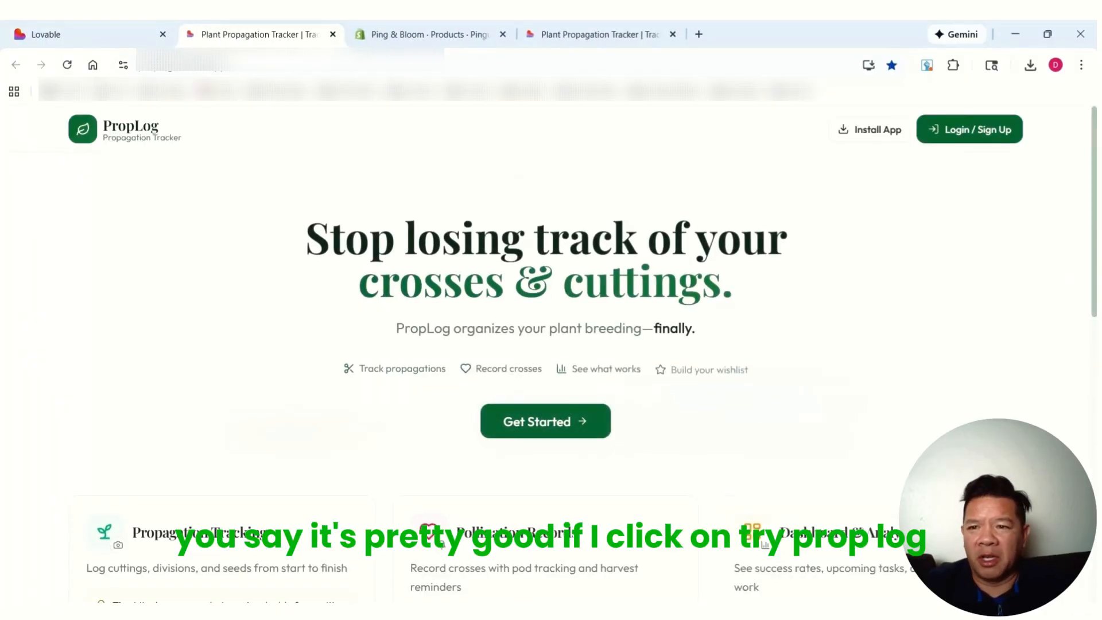
left_click(333, 34)
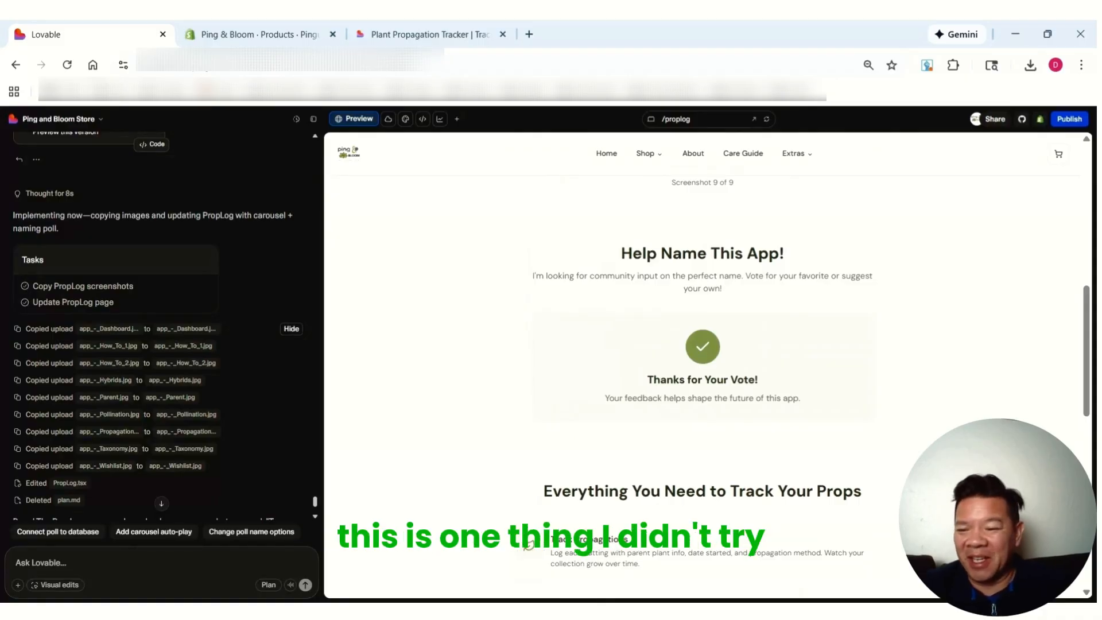
scroll(115, 459, "down", 3)
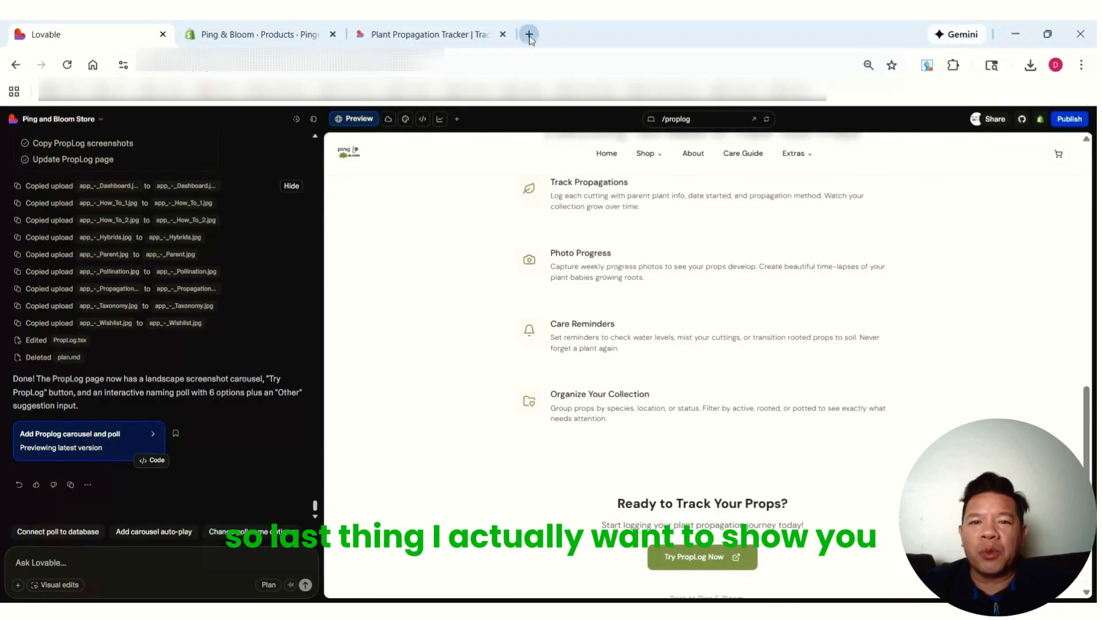
Step: Open the live Ping & Bloom site in a new browser tab and examine its Coloring Book page
left_click(528, 34)
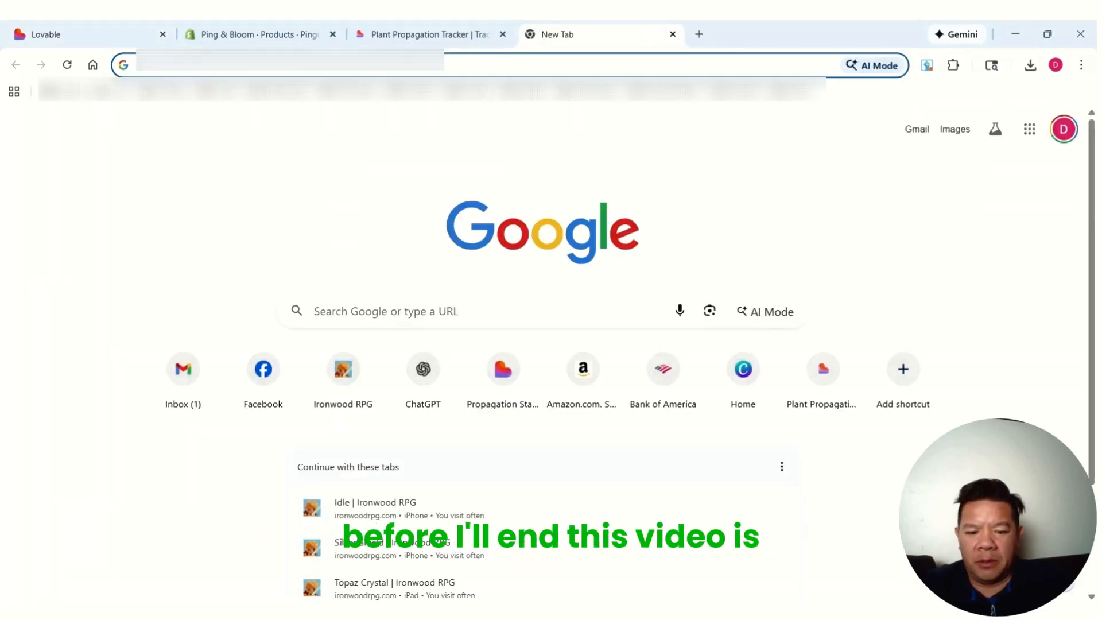
type("ping")
key("Return")
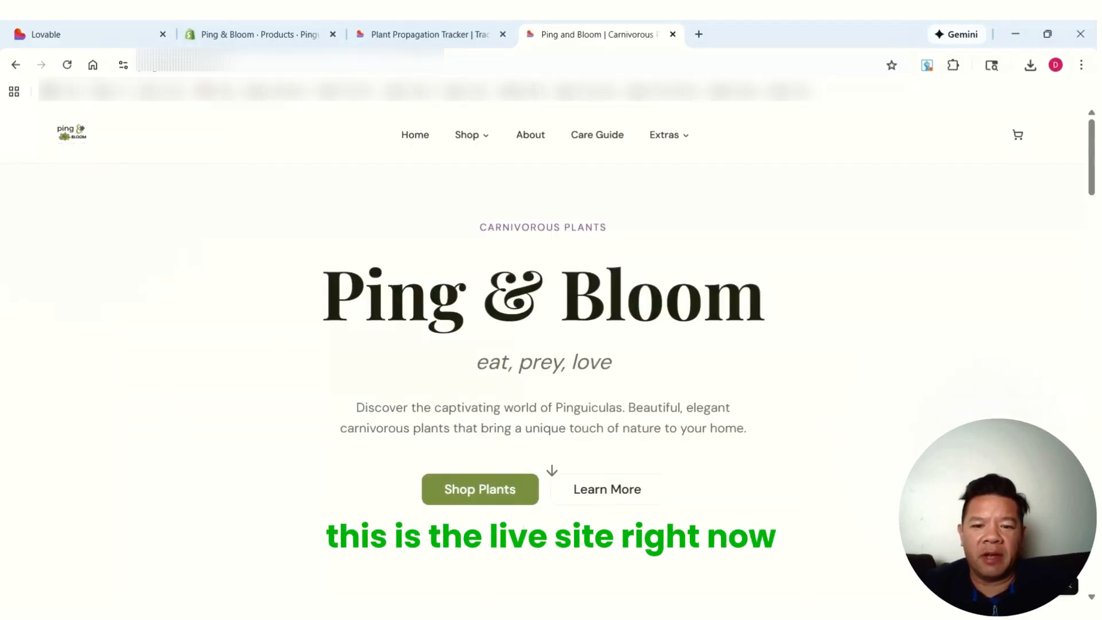
left_click(694, 142)
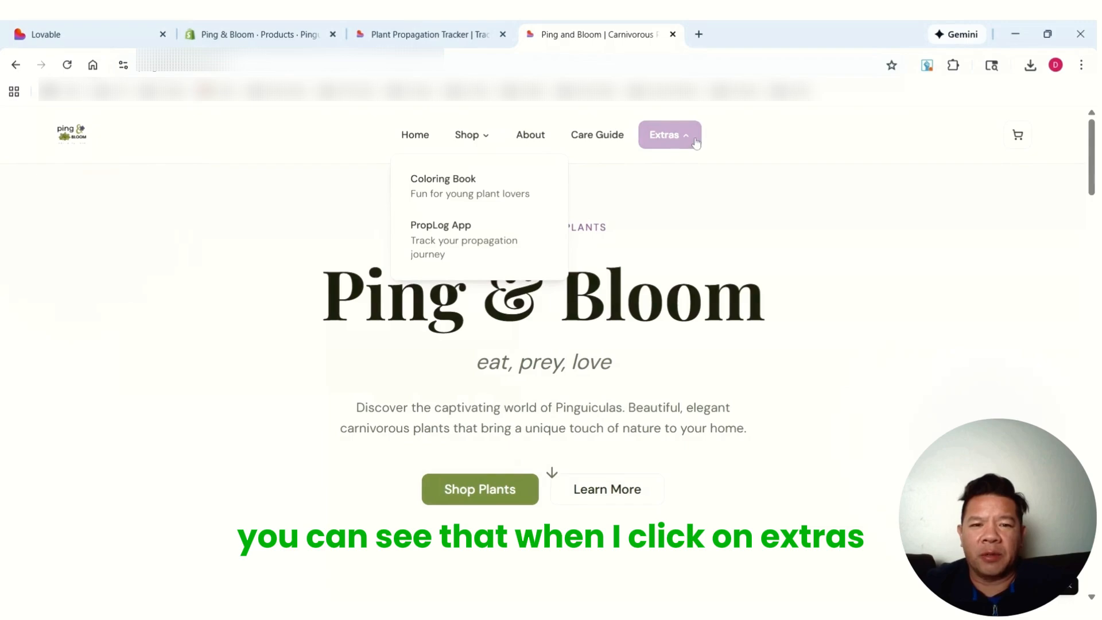
left_click(442, 182)
scroll(369, 328, "down", 7)
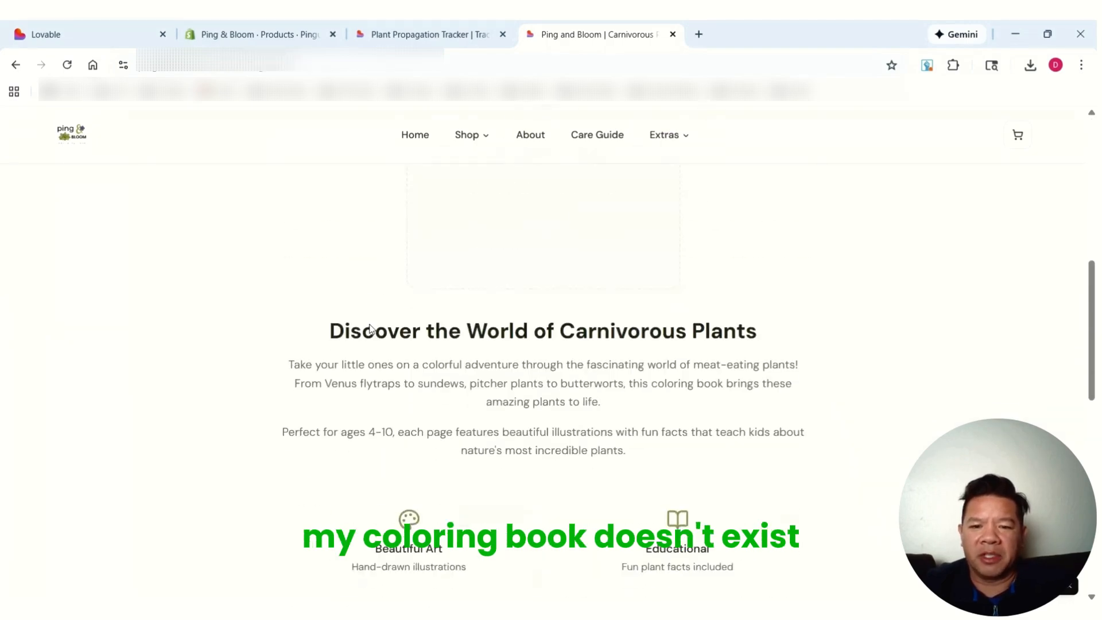
scroll(370, 334, "up", 6)
scroll(370, 334, "up", 3)
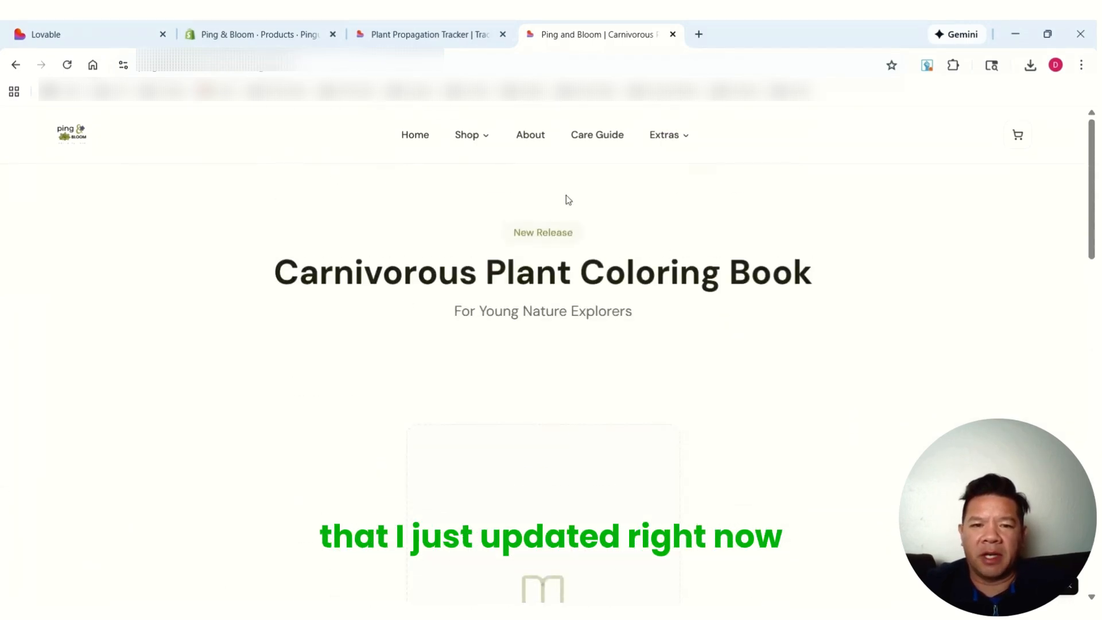
Step: Examine the PropLog App page on the live site for the new screenshots
left_click(666, 142)
left_click(459, 213)
scroll(396, 357, "down", 12)
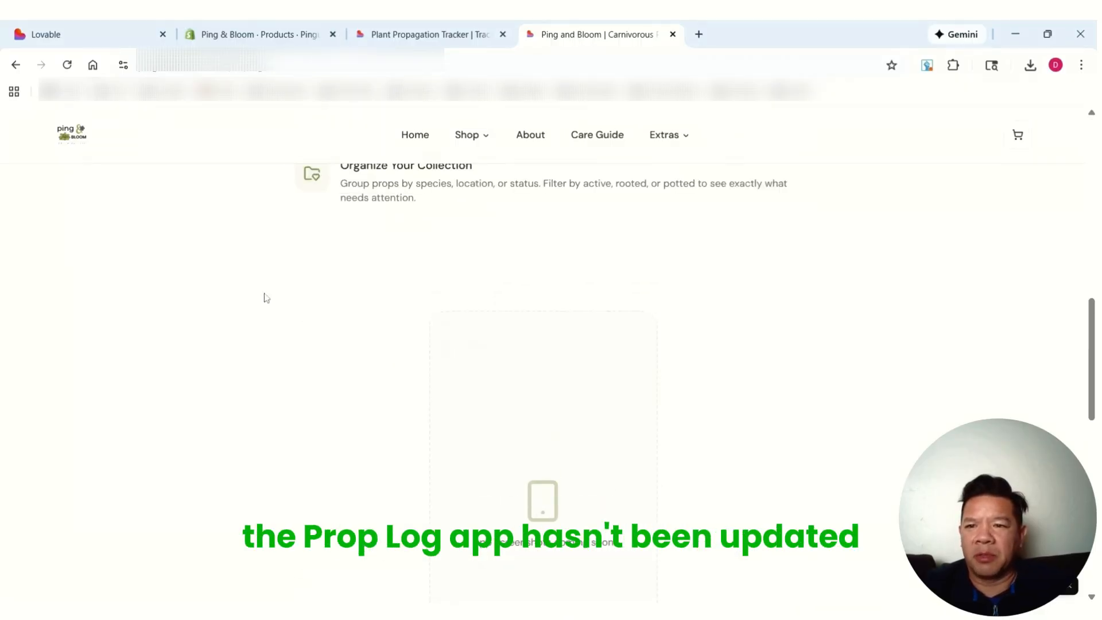
scroll(266, 298, "up", 1)
Step: Switch back to Lovable, open the security review from the publishing options, and close it after checking the detected issues
left_click(95, 35)
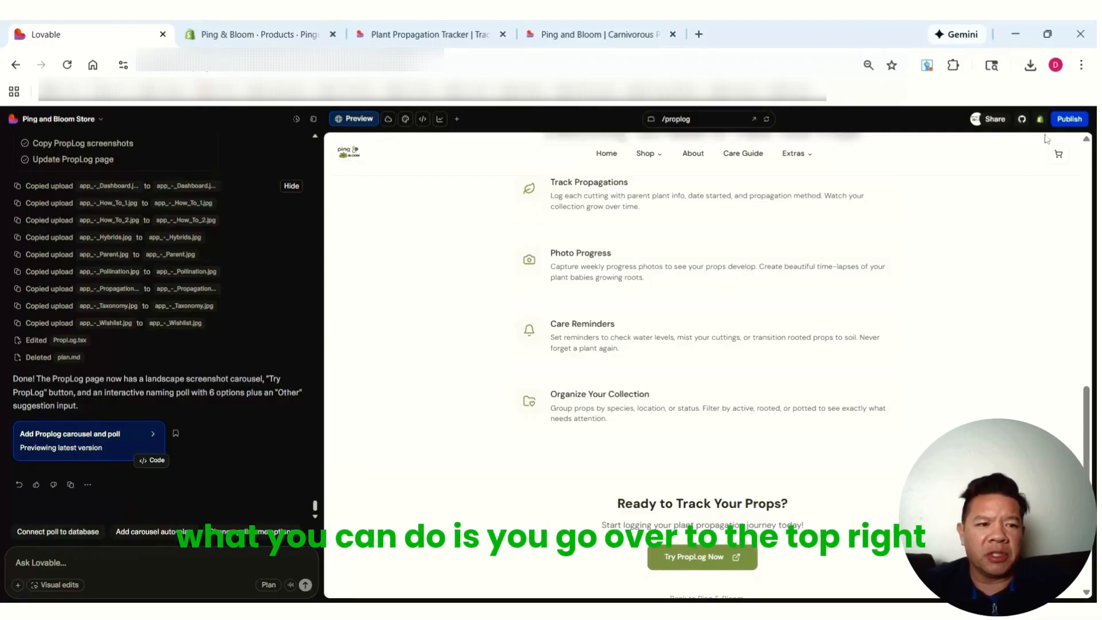
left_click(1066, 122)
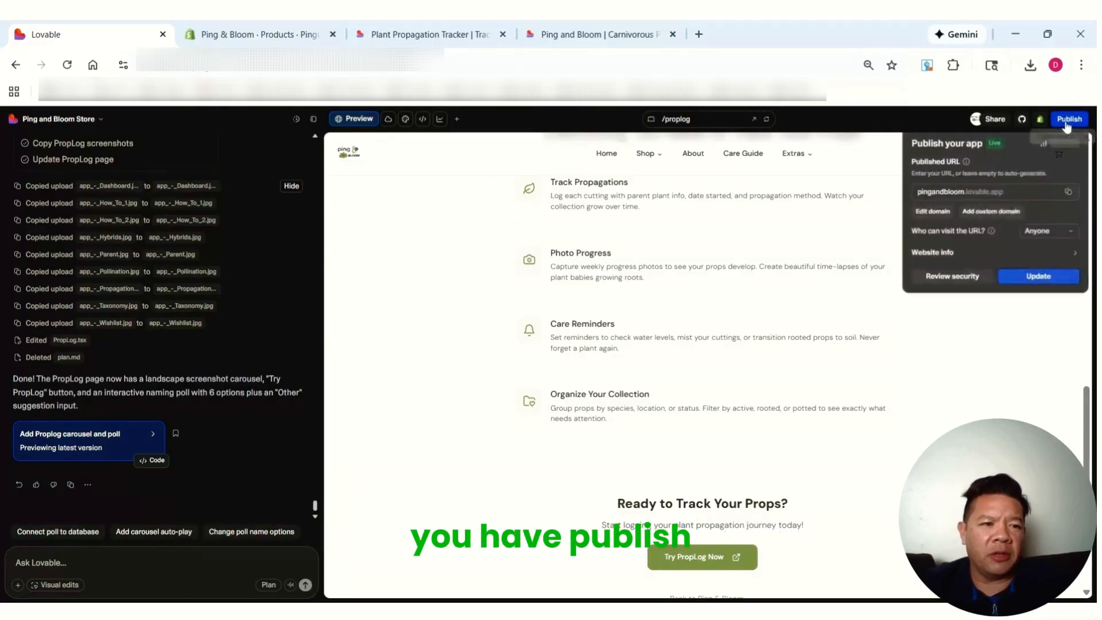
left_click(951, 299)
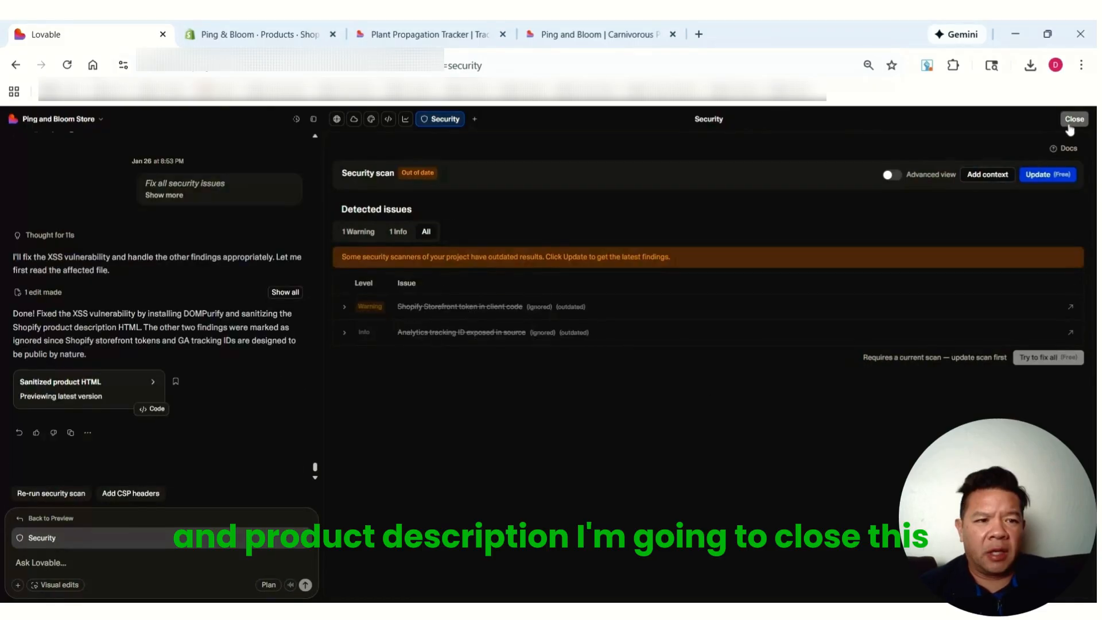
left_click(1074, 118)
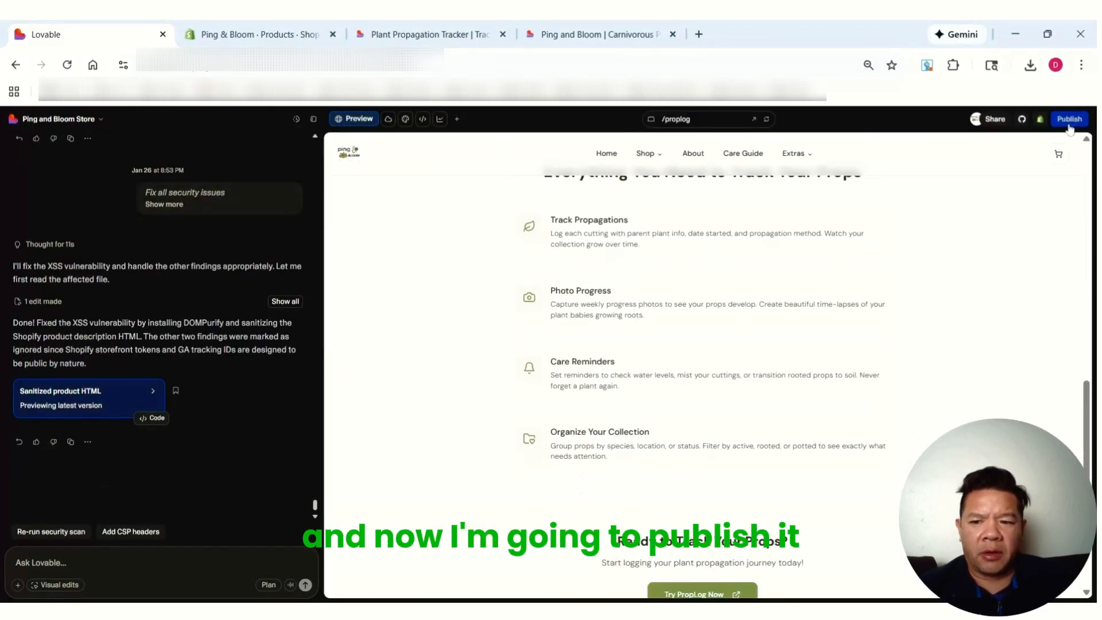
Step: Publish the latest update of the store and reload the live site's PropLog page
left_click(1069, 121)
left_click(1036, 299)
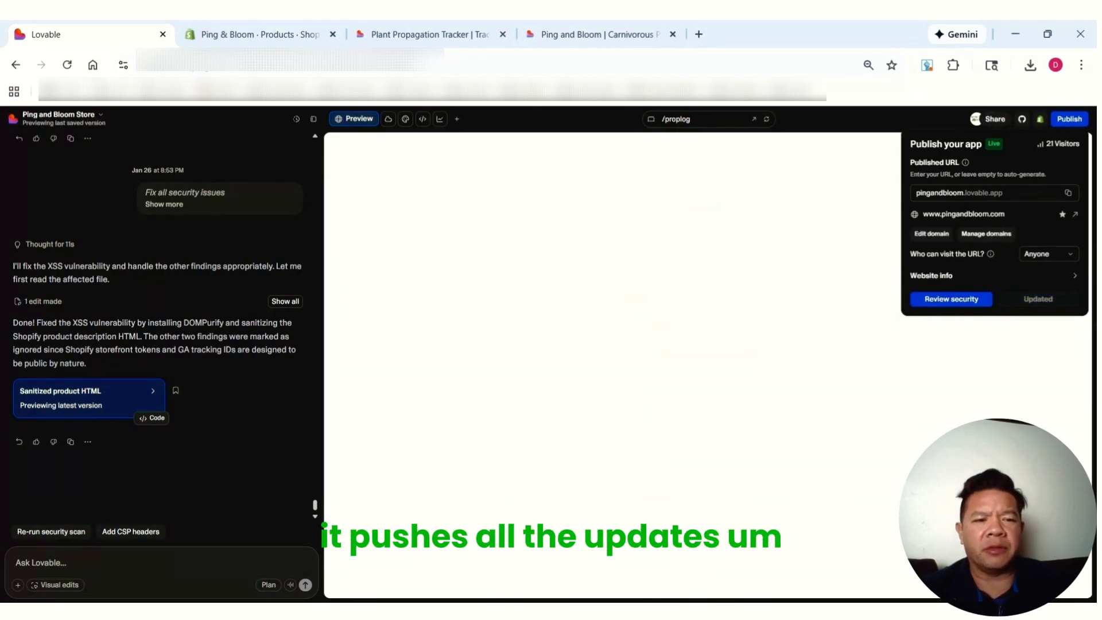
left_click(595, 37)
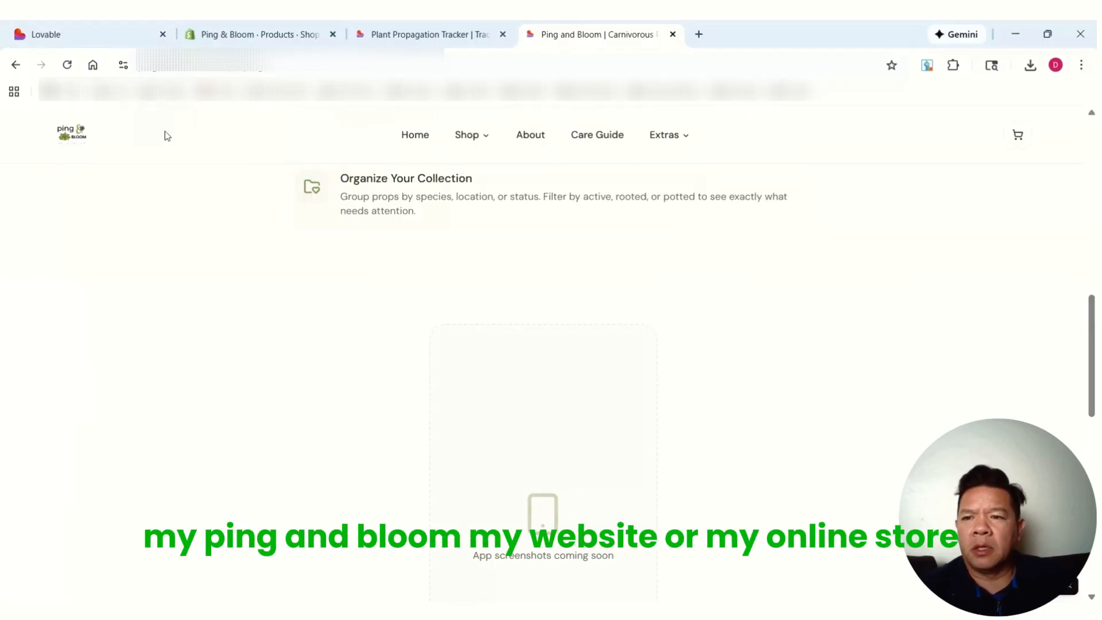
left_click(67, 64)
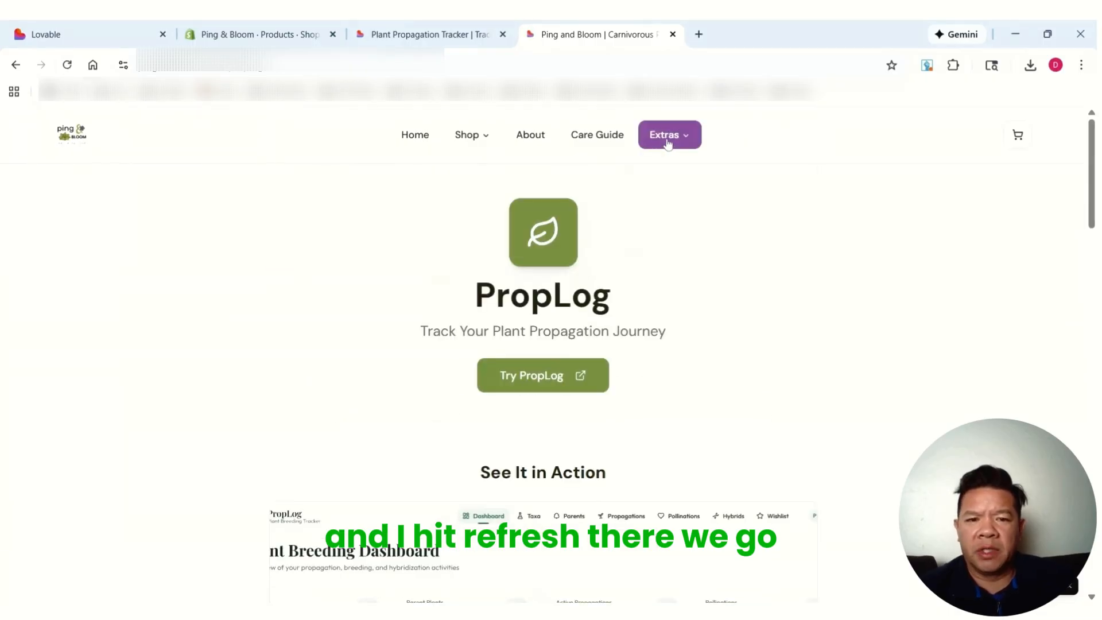
Step: Check the live Coloring Book page from the hero section to the bottom 'Buy on Amazon' section, and return to Lovable
mouse_move(688, 136)
left_click(711, 192)
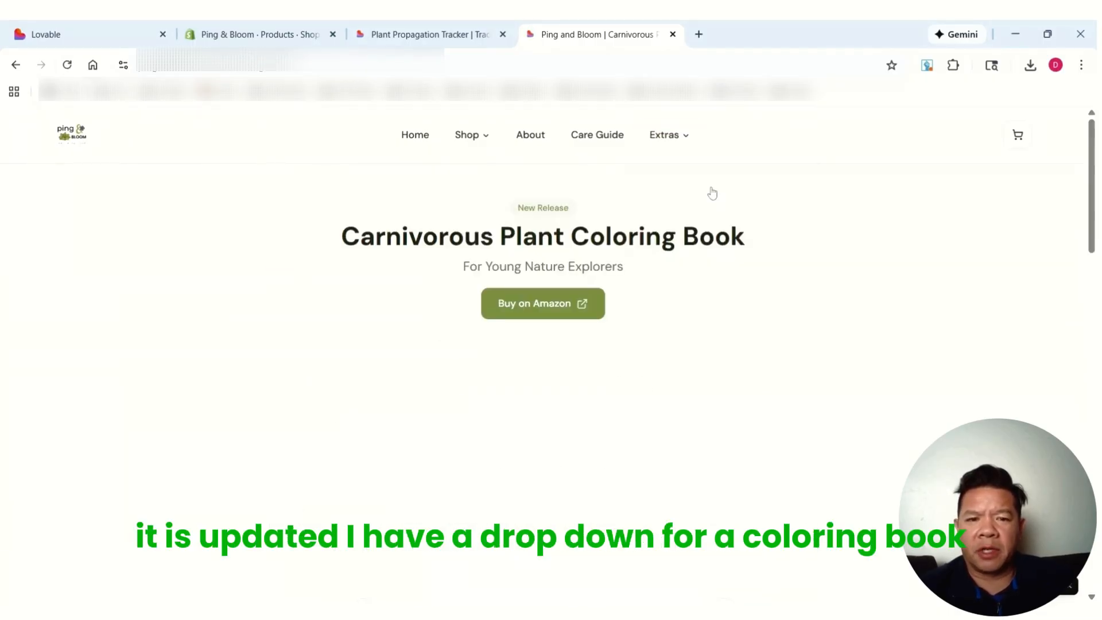
scroll(627, 303, "down", 2)
scroll(626, 303, "down", 5)
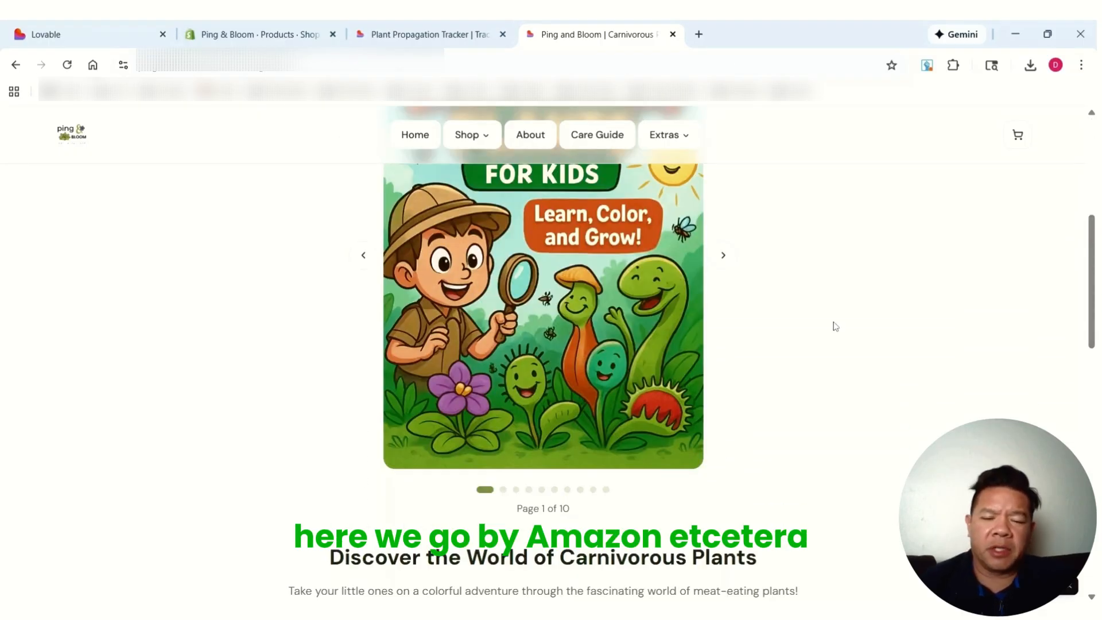
scroll(815, 323, "down", 2)
scroll(815, 323, "down", 5)
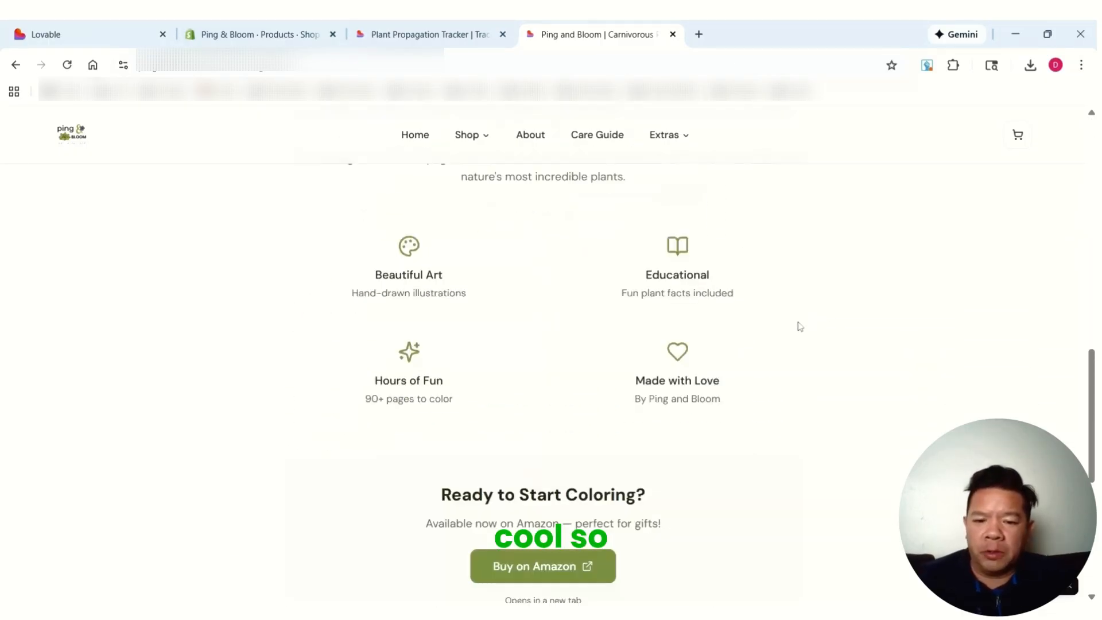
scroll(791, 321, "up", 10)
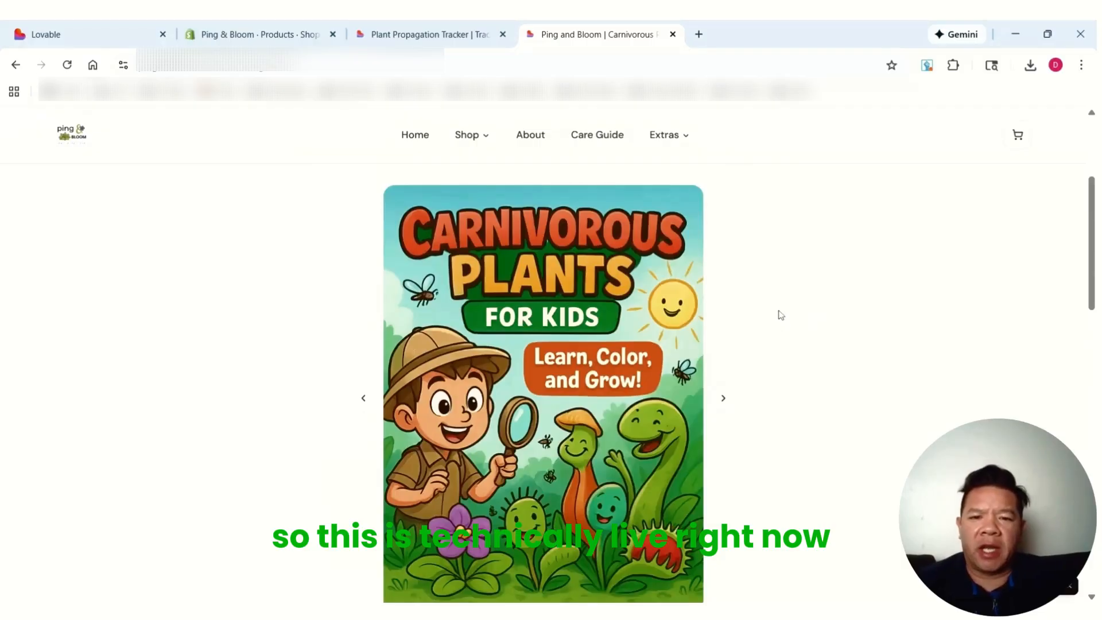
scroll(781, 321, "up", 4)
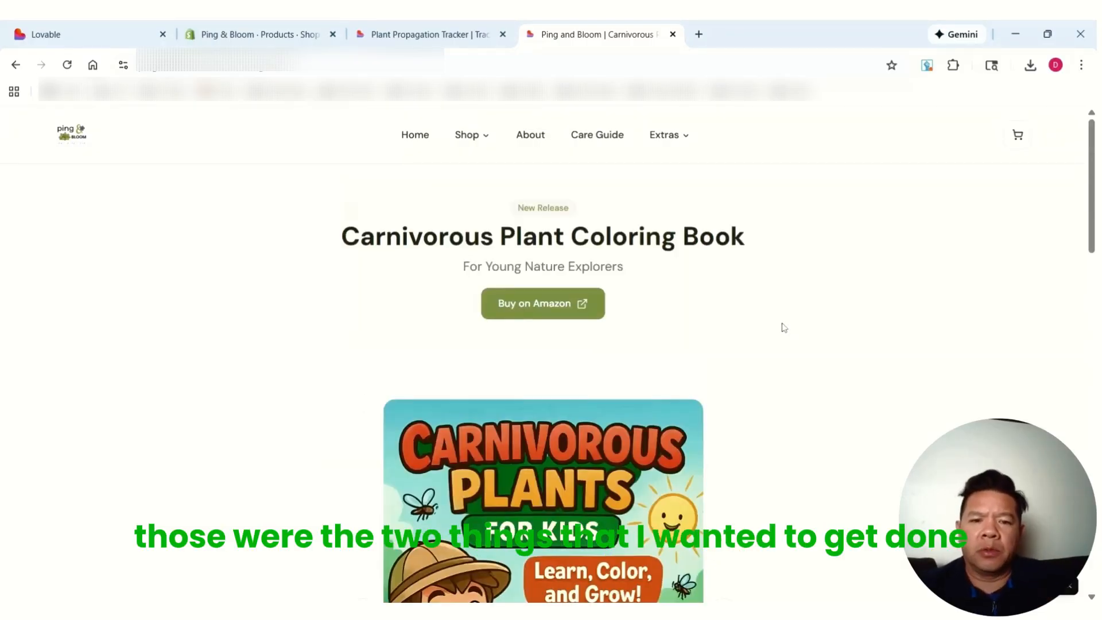
left_click(78, 33)
key("Escape")
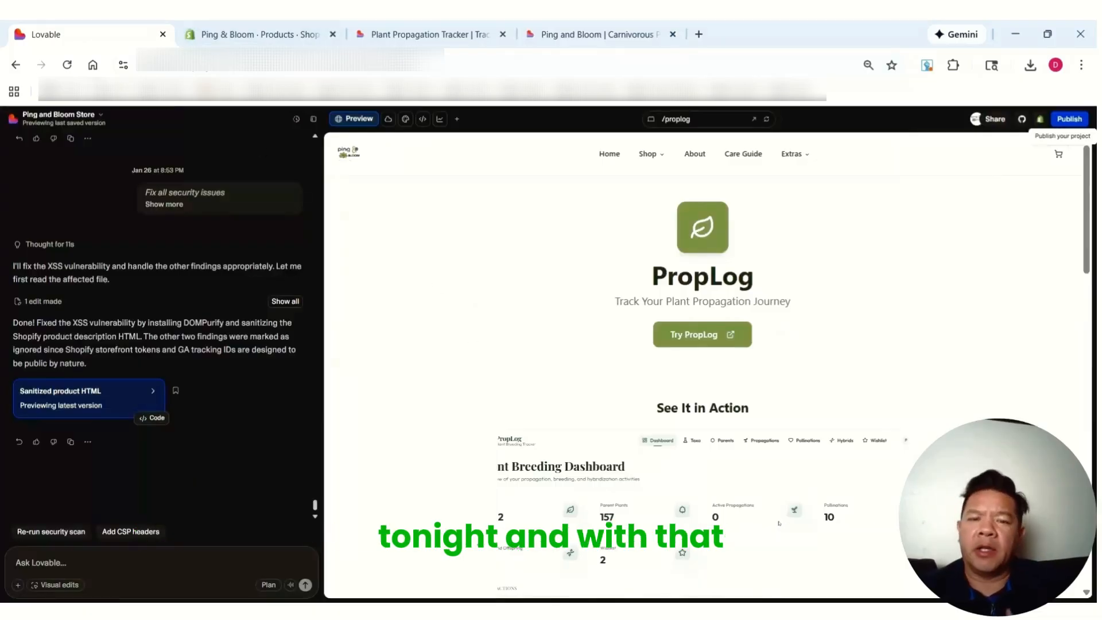